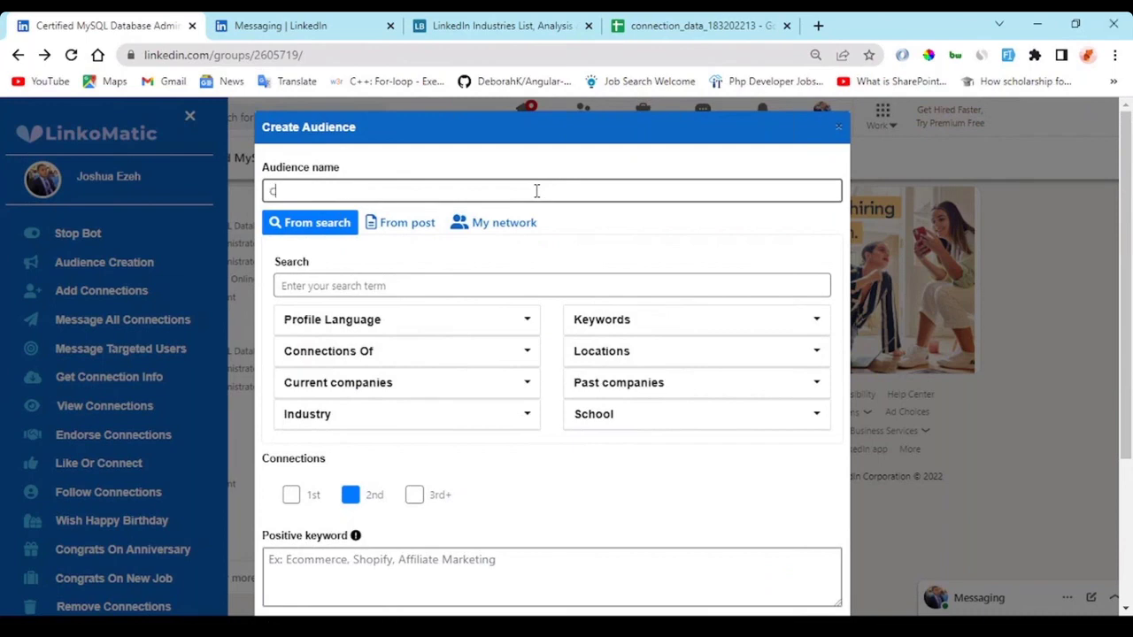
- Name the new audience Centric Audience
text(Audience)
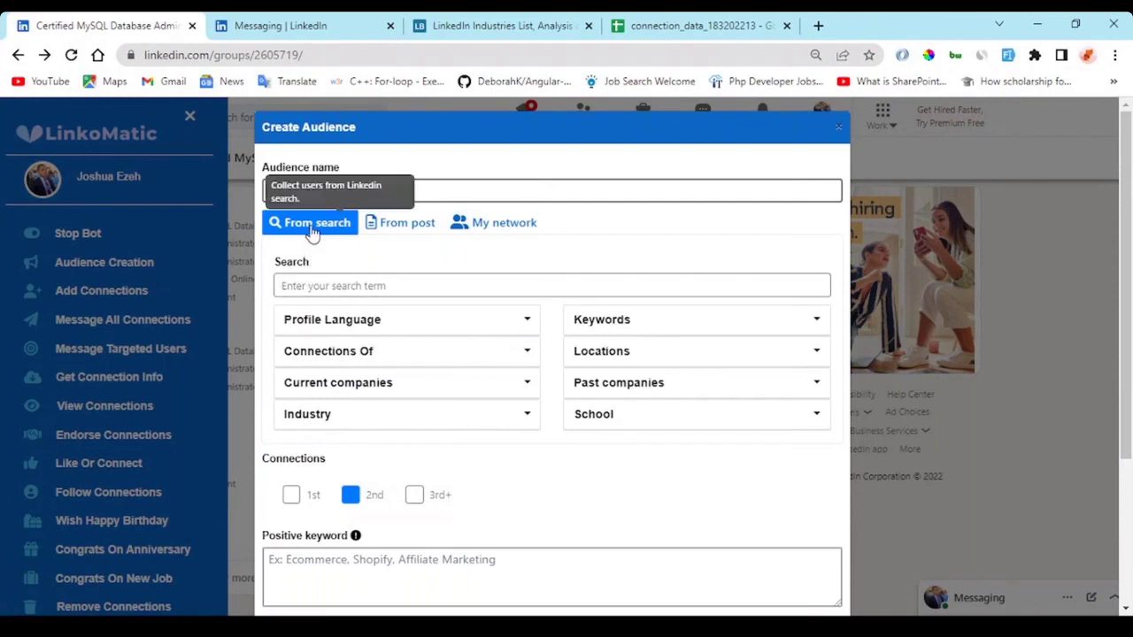
- Examine the post and network collection sources, including the post, article and video choices for users who liked or commented
click(425, 229)
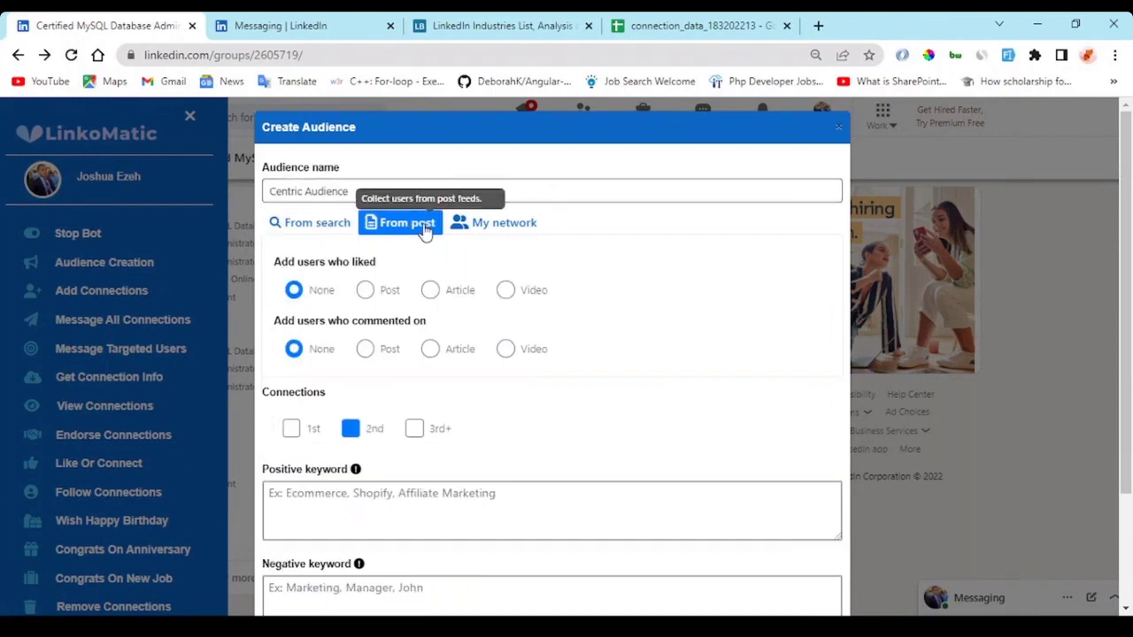
click(485, 228)
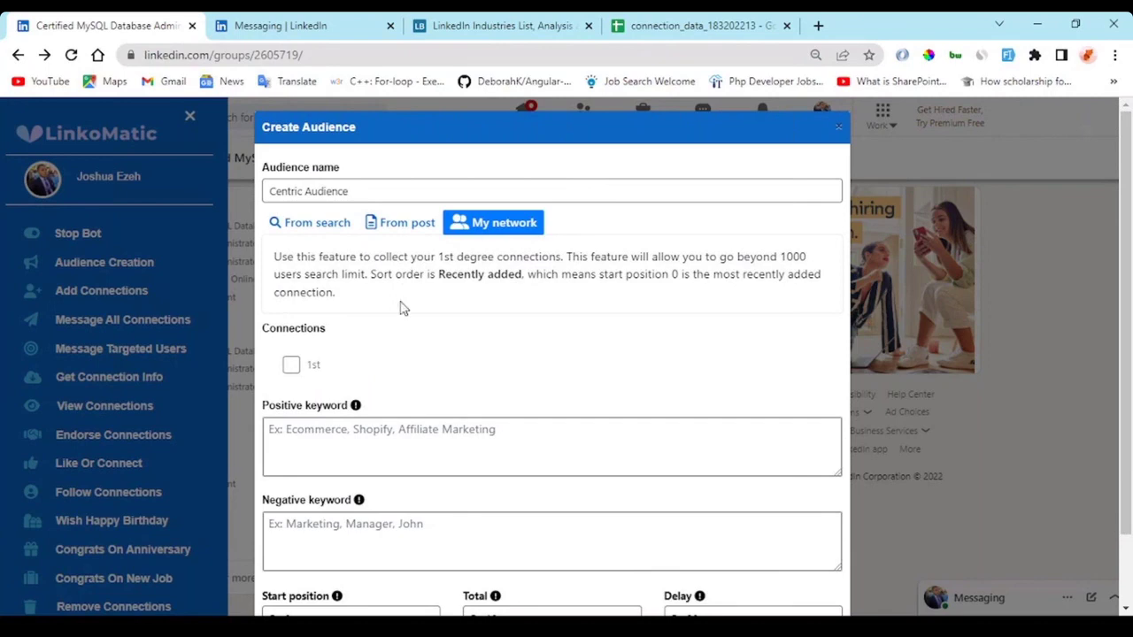
click(402, 224)
click(394, 290)
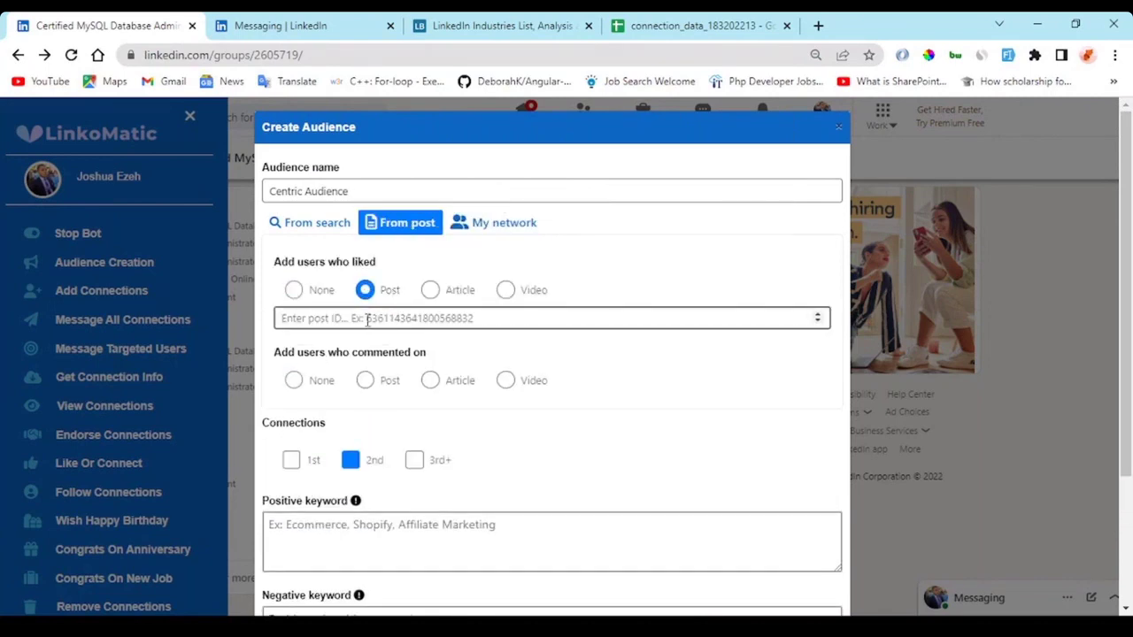
click(463, 292)
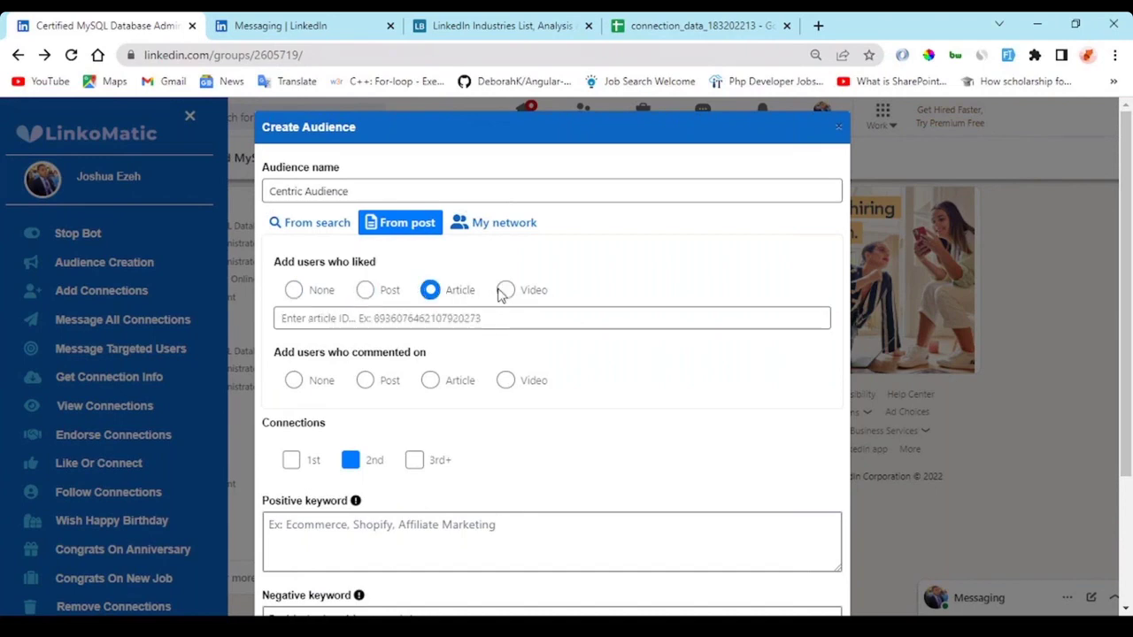
click(508, 292)
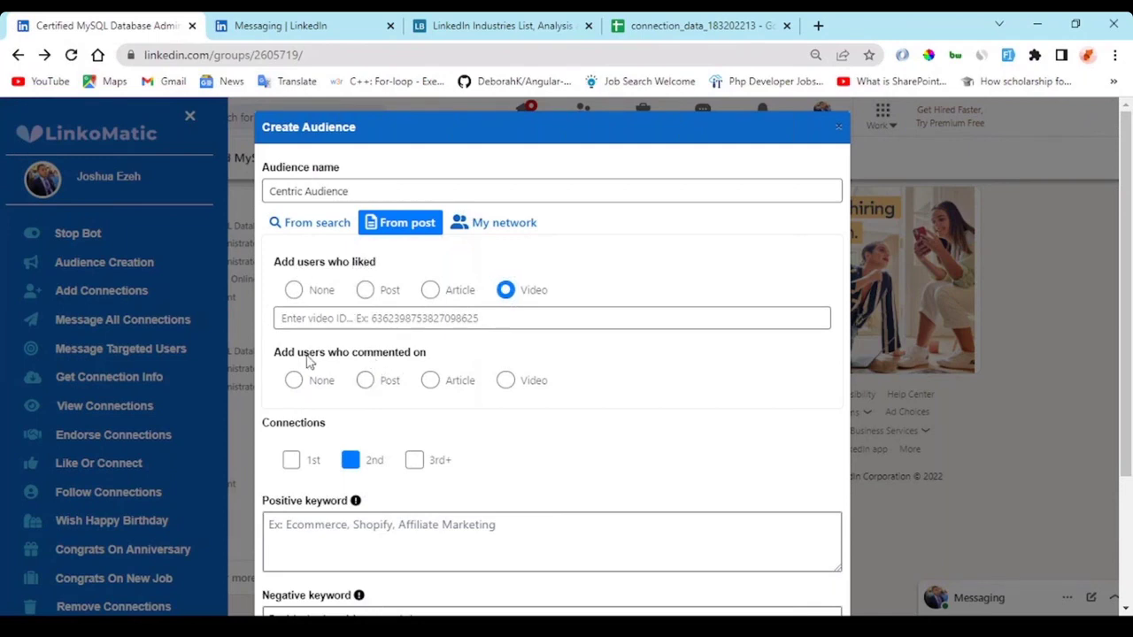
click(387, 381)
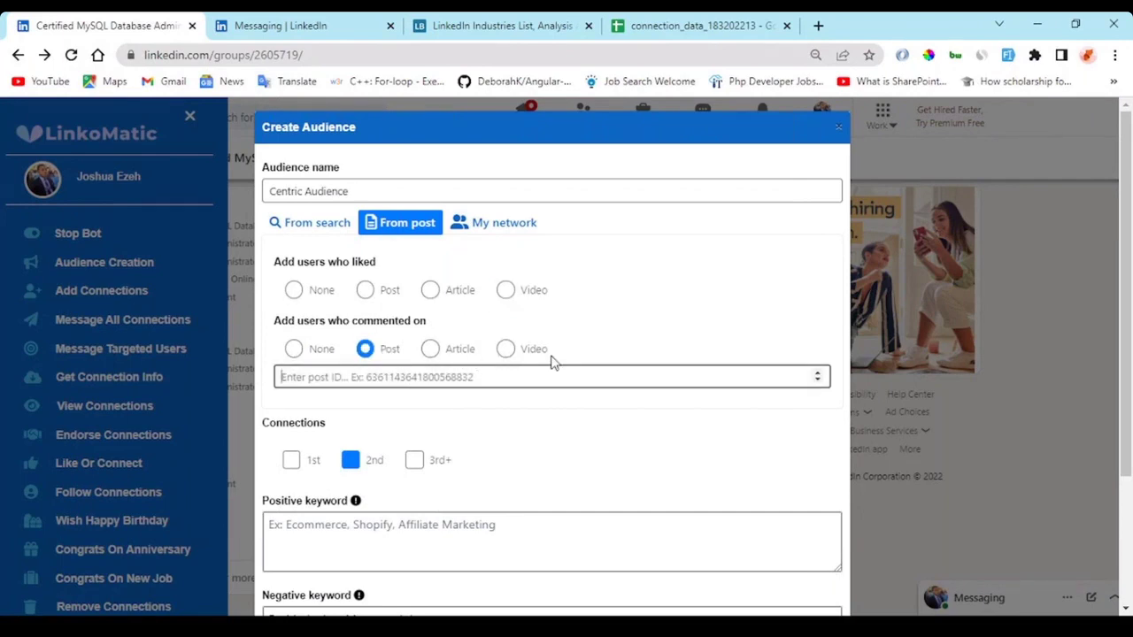
- Set the audience to collect users from search with the term Digital Marketing
click(321, 232)
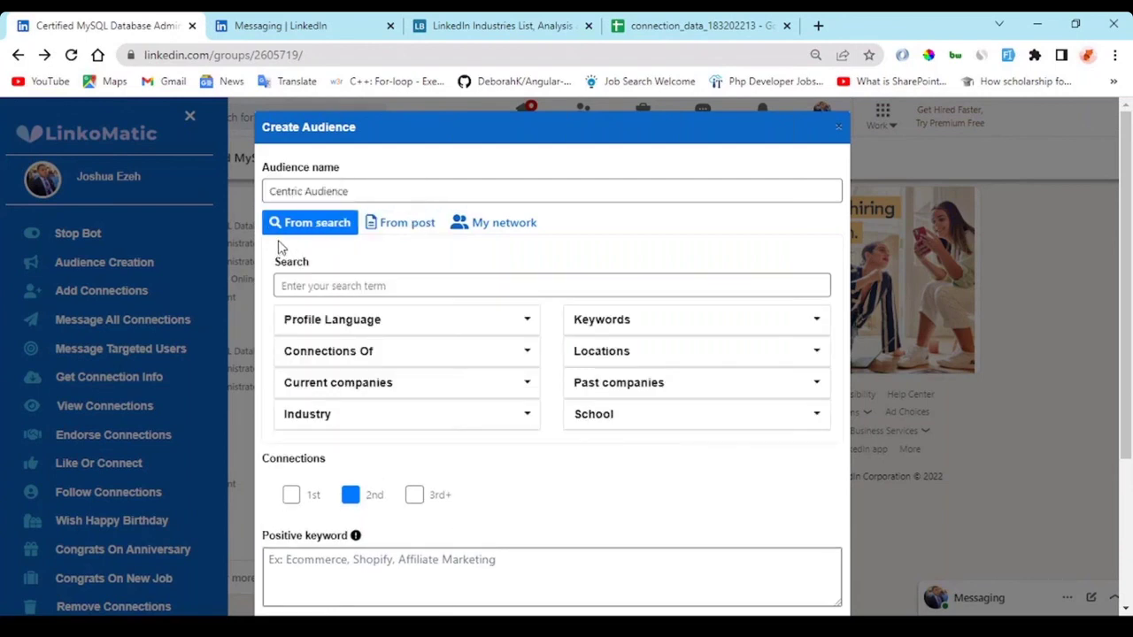
click(348, 285)
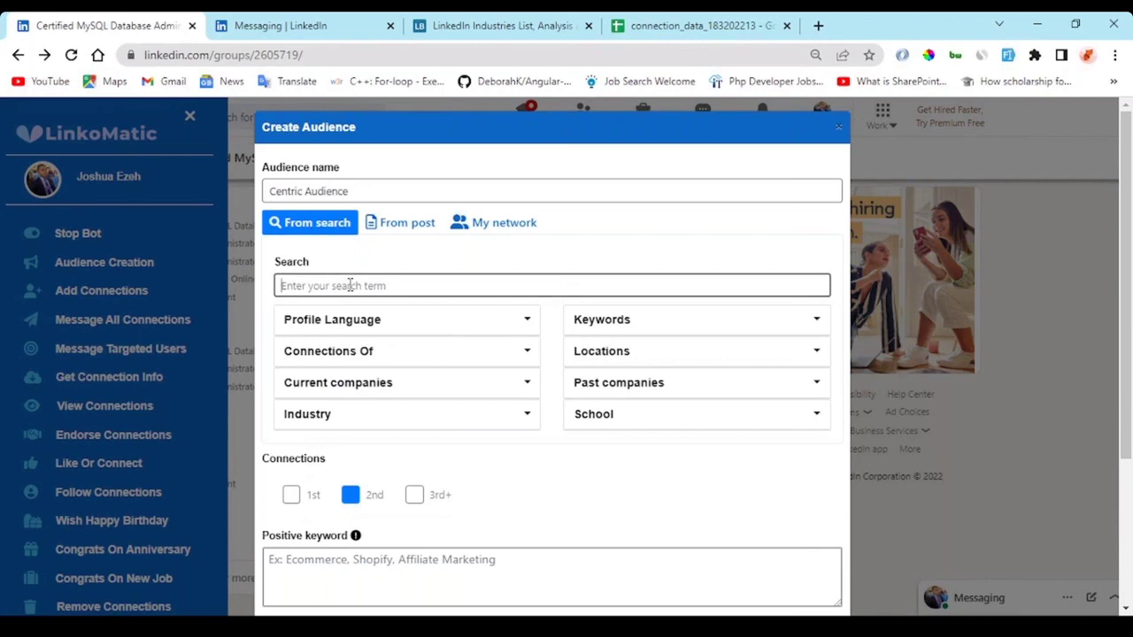
text(4)
key(BackSpace)
text(D)
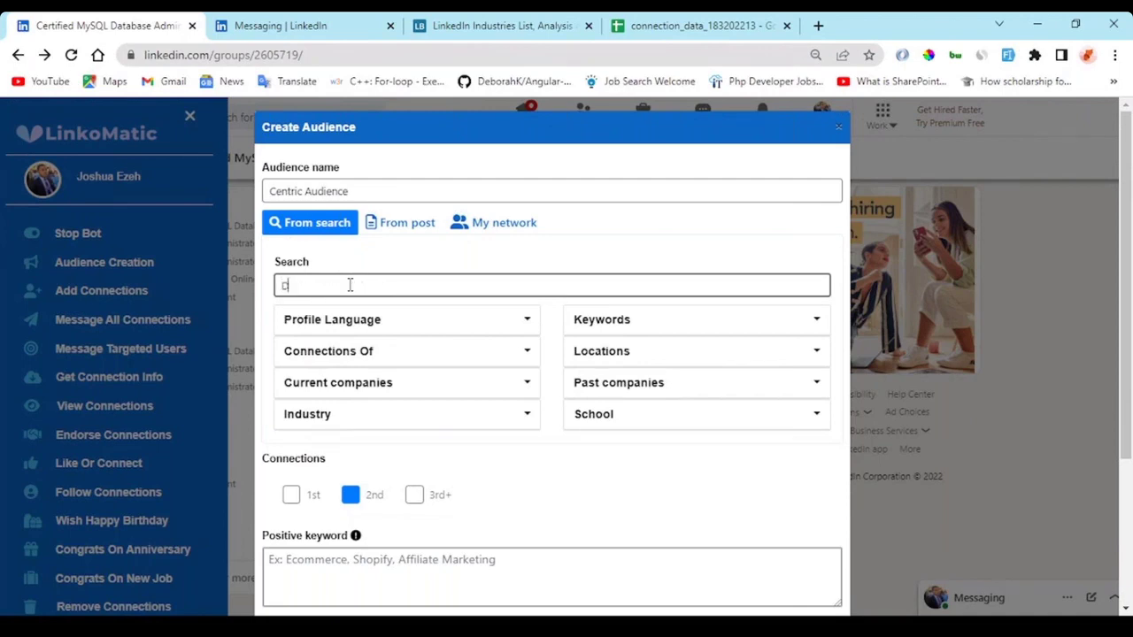
text(igital Marketing)
- Add English and French as profile language filters for the audience
scroll(417, 283, down, 1)
click(438, 246)
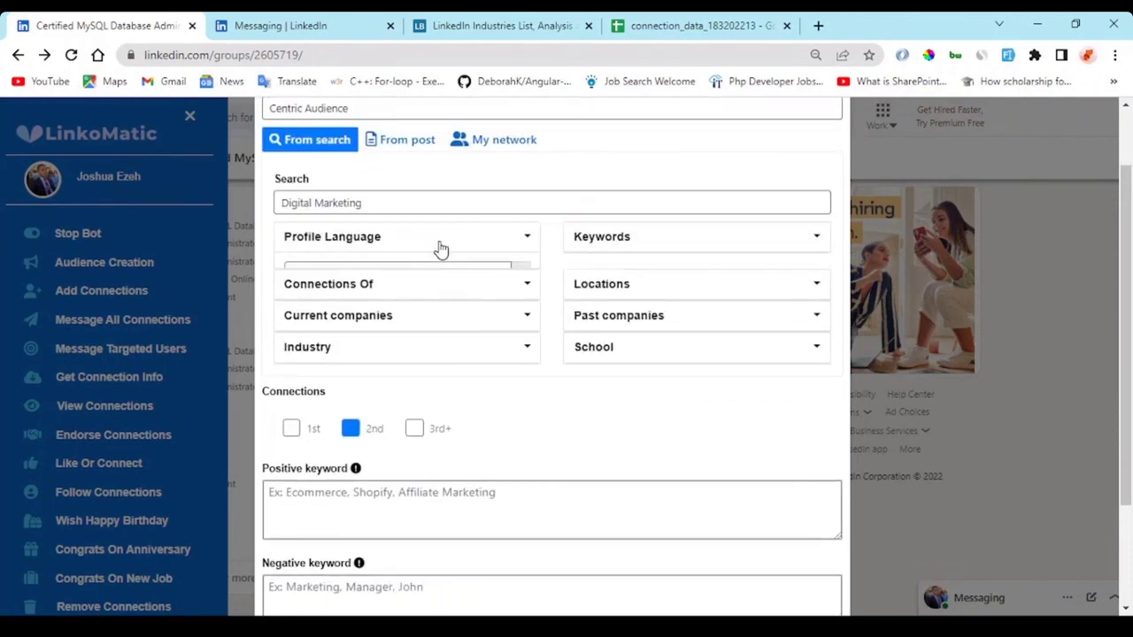
click(434, 274)
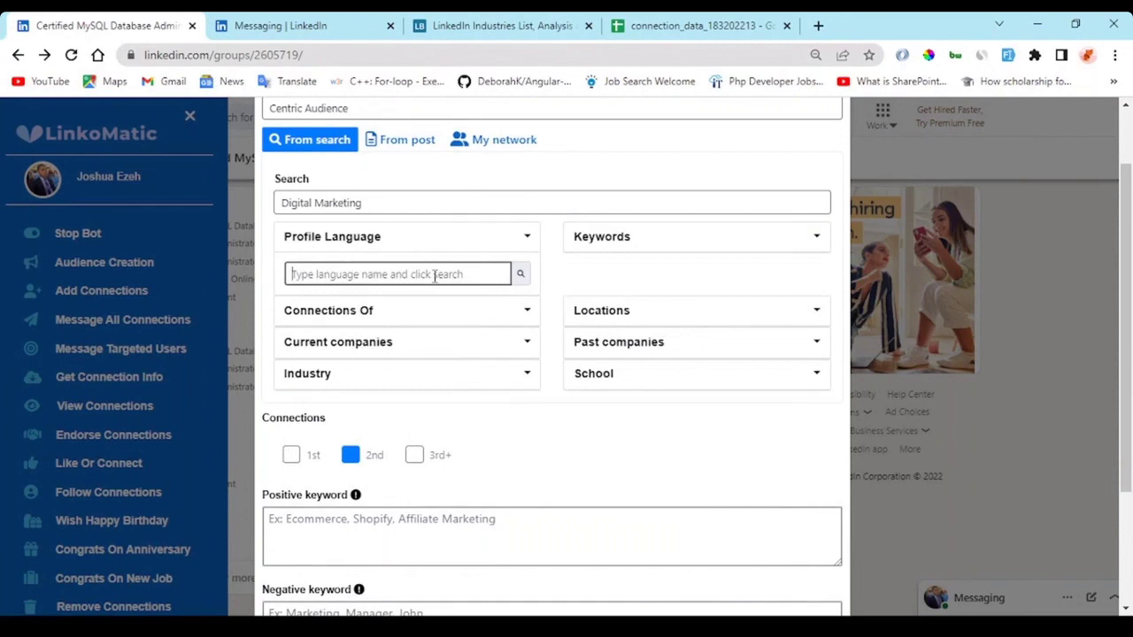
text(english)
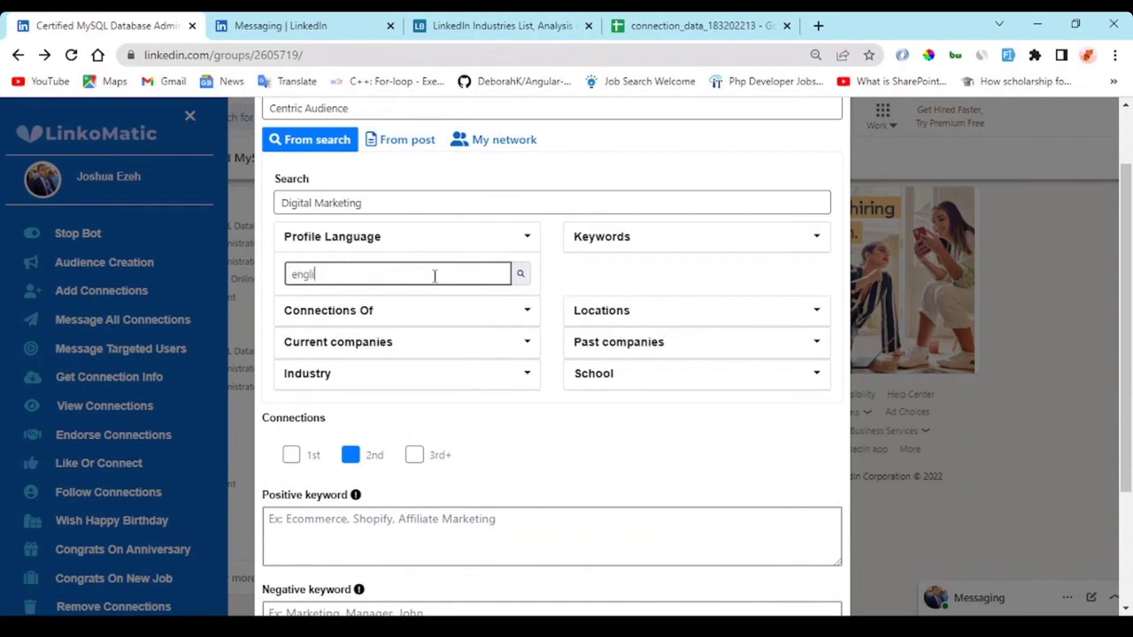
click(519, 274)
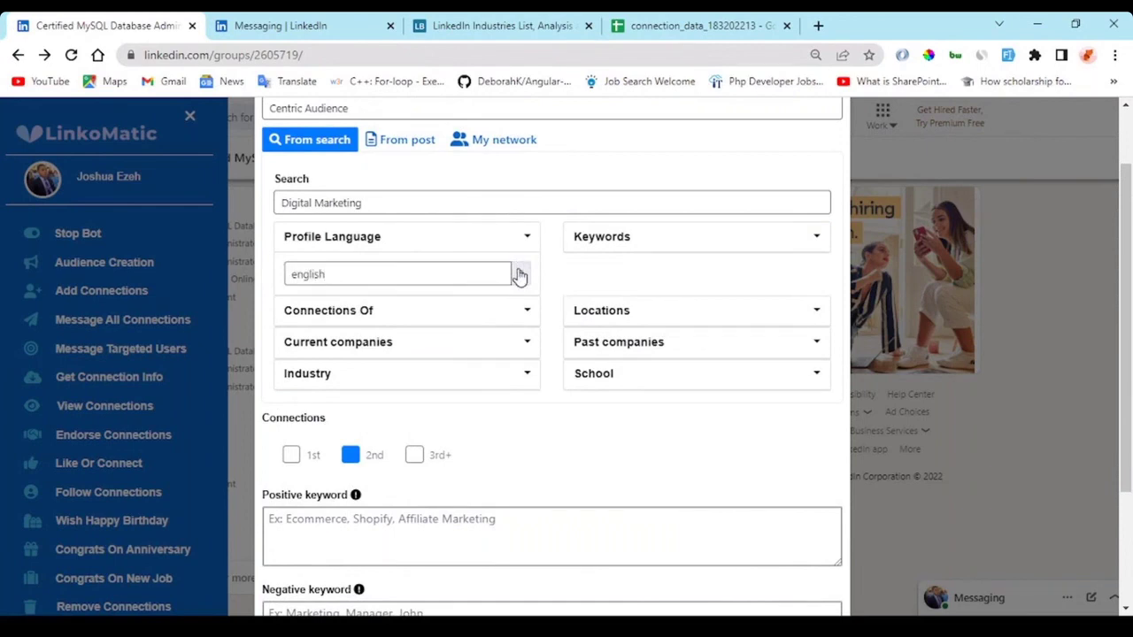
click(501, 302)
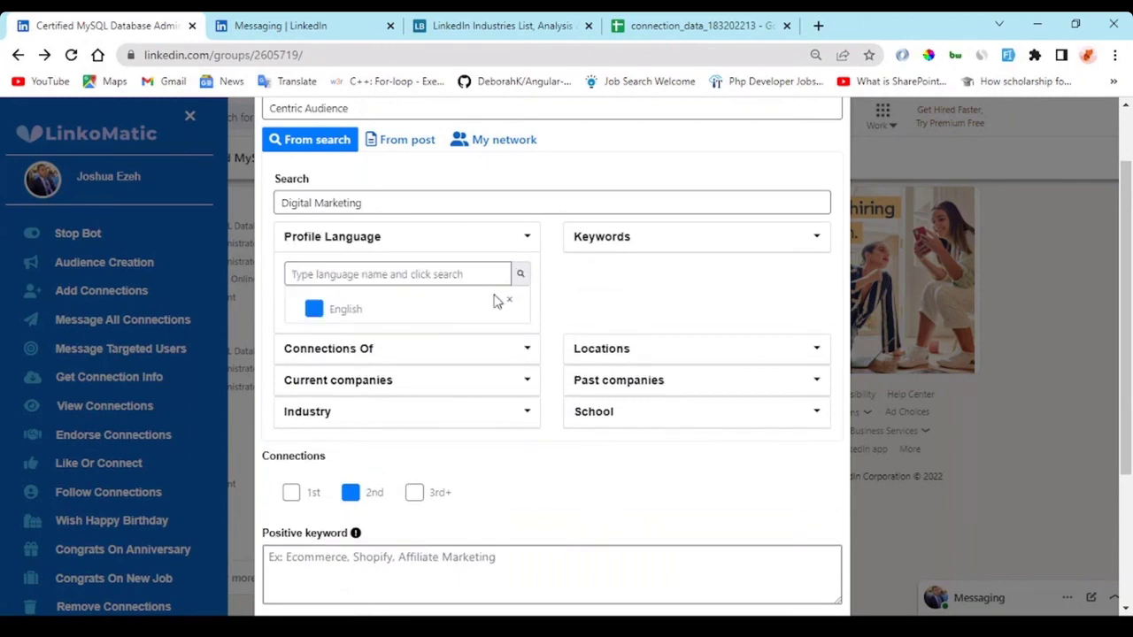
click(479, 273)
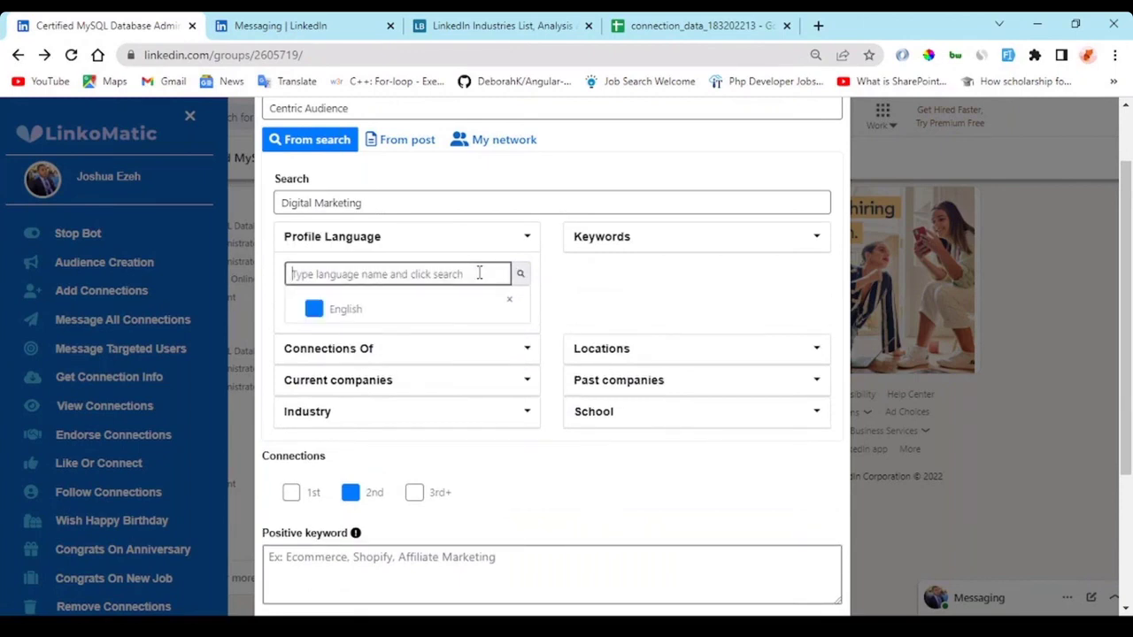
text(French)
click(521, 276)
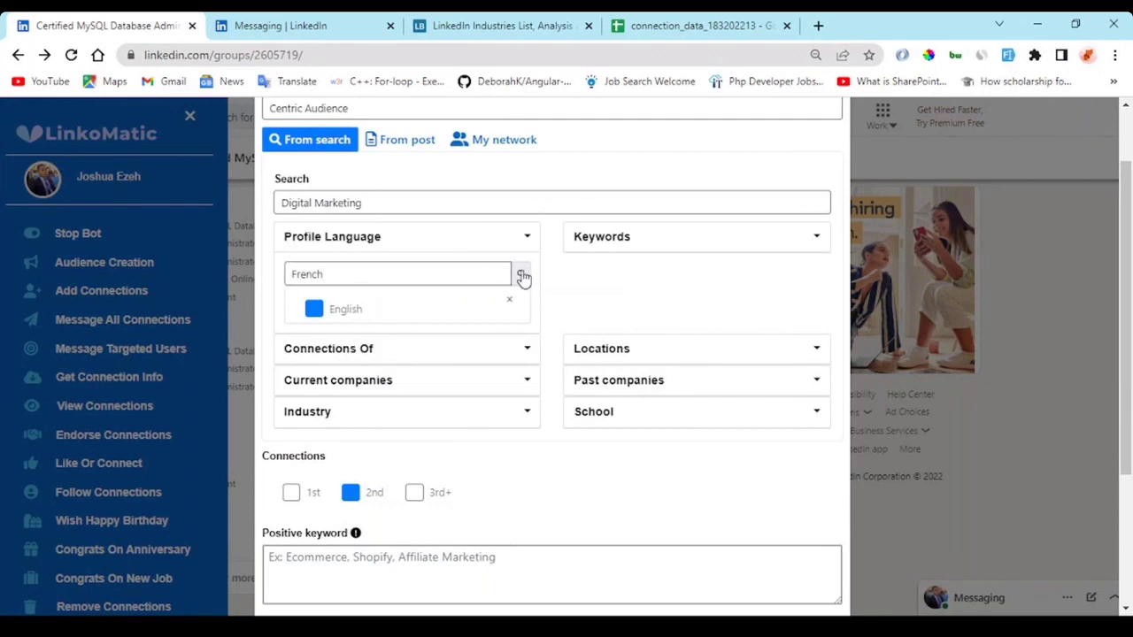
click(507, 297)
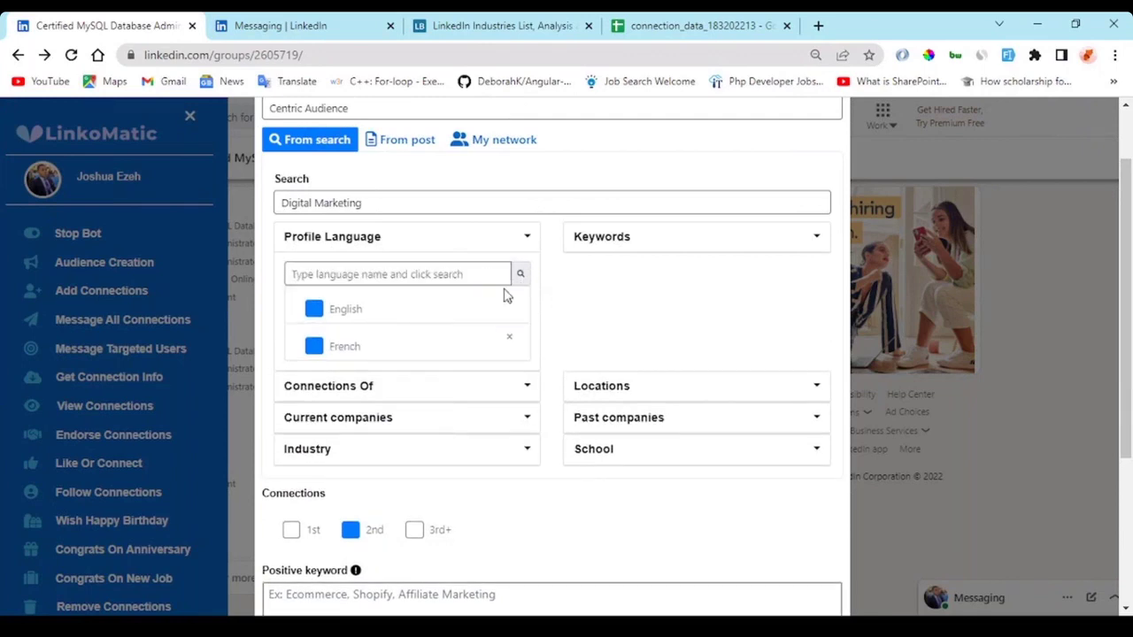
- Look over the Keywords fields and the Connections Of filter without entering any values
click(660, 237)
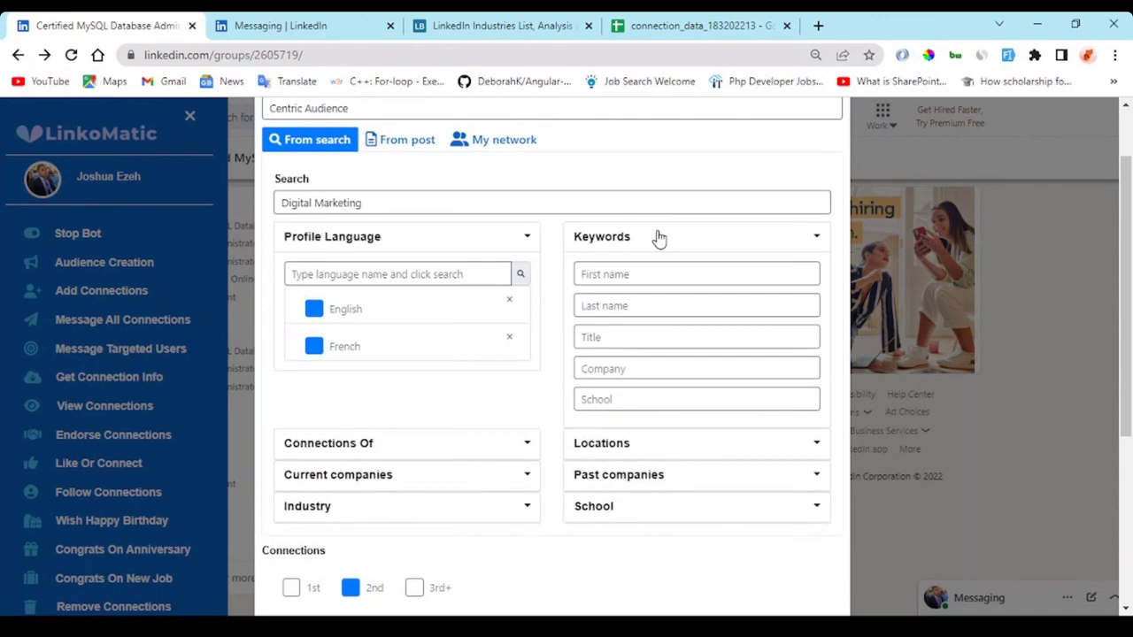
click(623, 274)
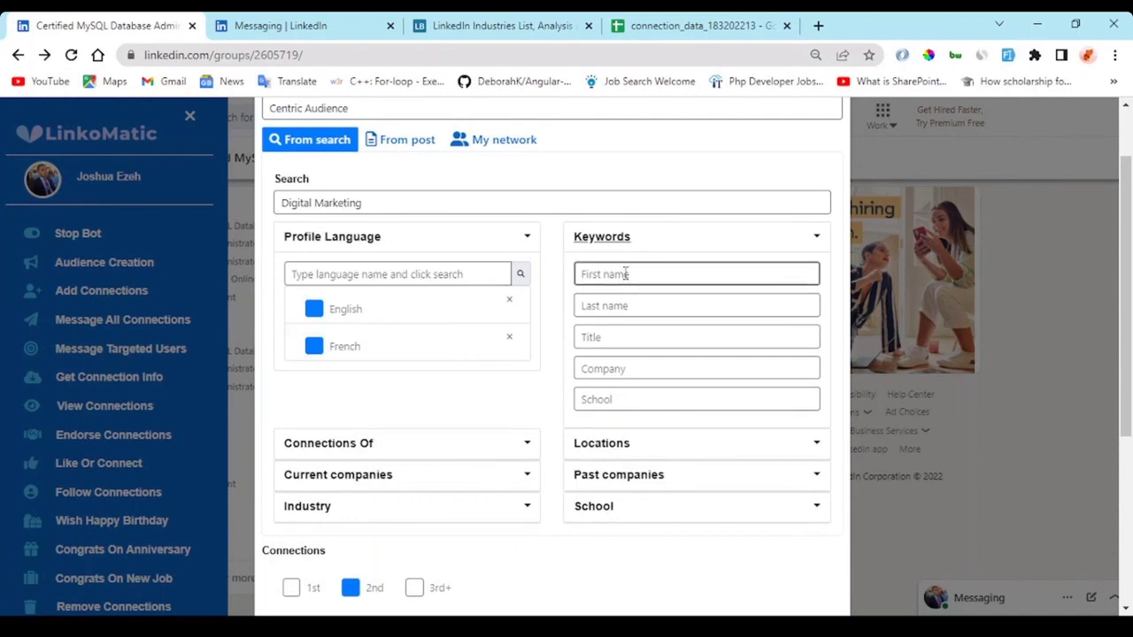
click(631, 336)
click(629, 365)
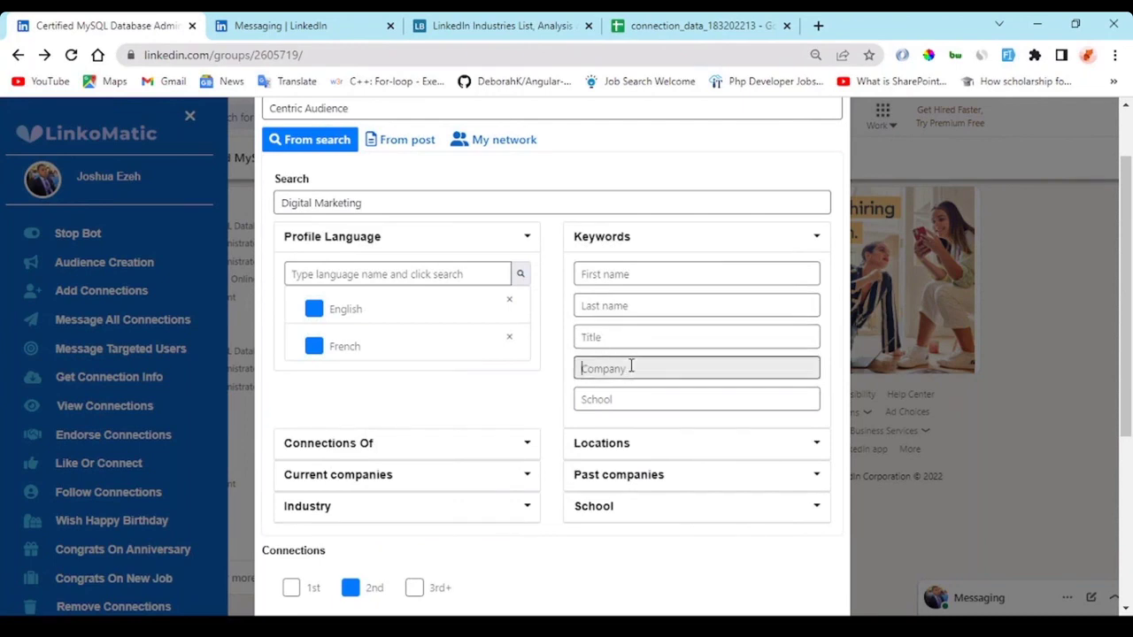
click(708, 251)
click(426, 386)
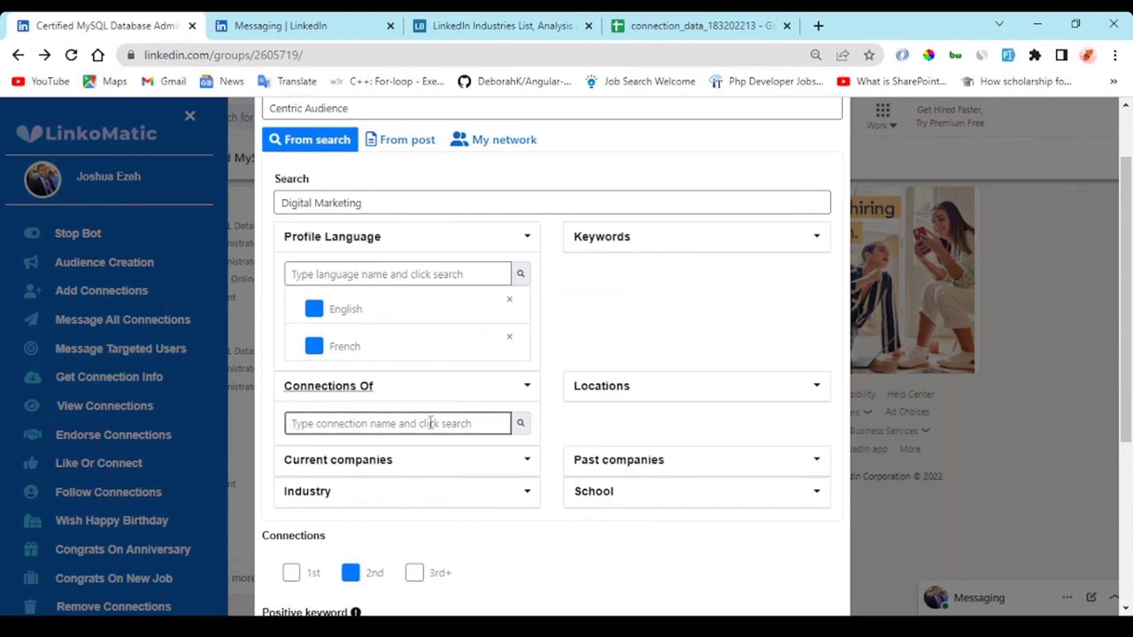
click(448, 395)
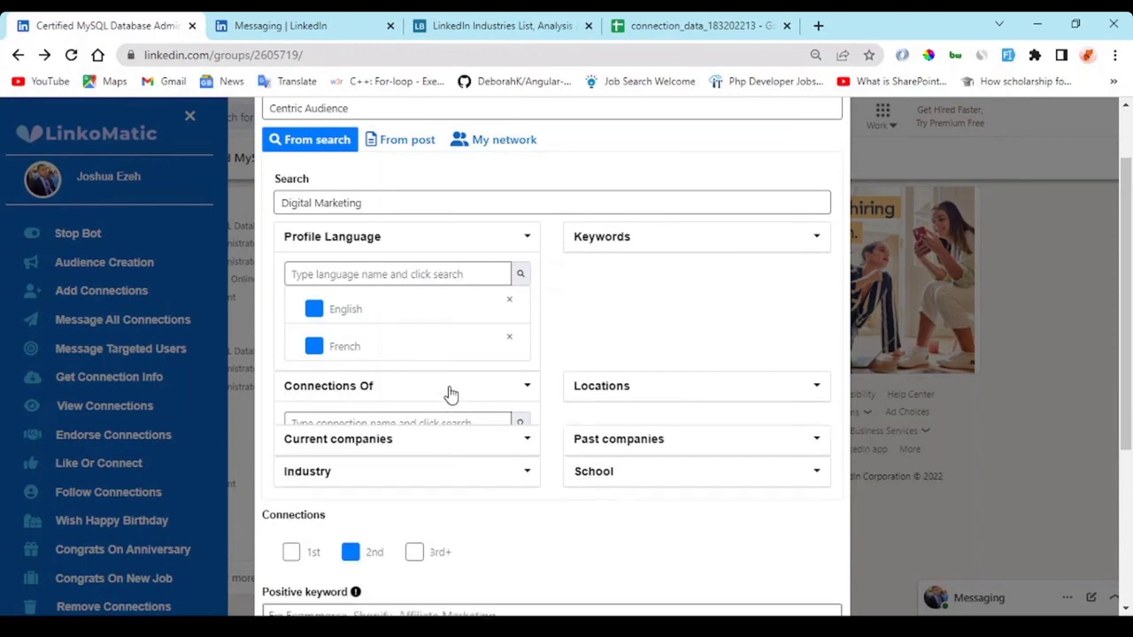
- Search the locations for canada and add Toronto, Canada Area as the location filter
click(657, 398)
click(661, 423)
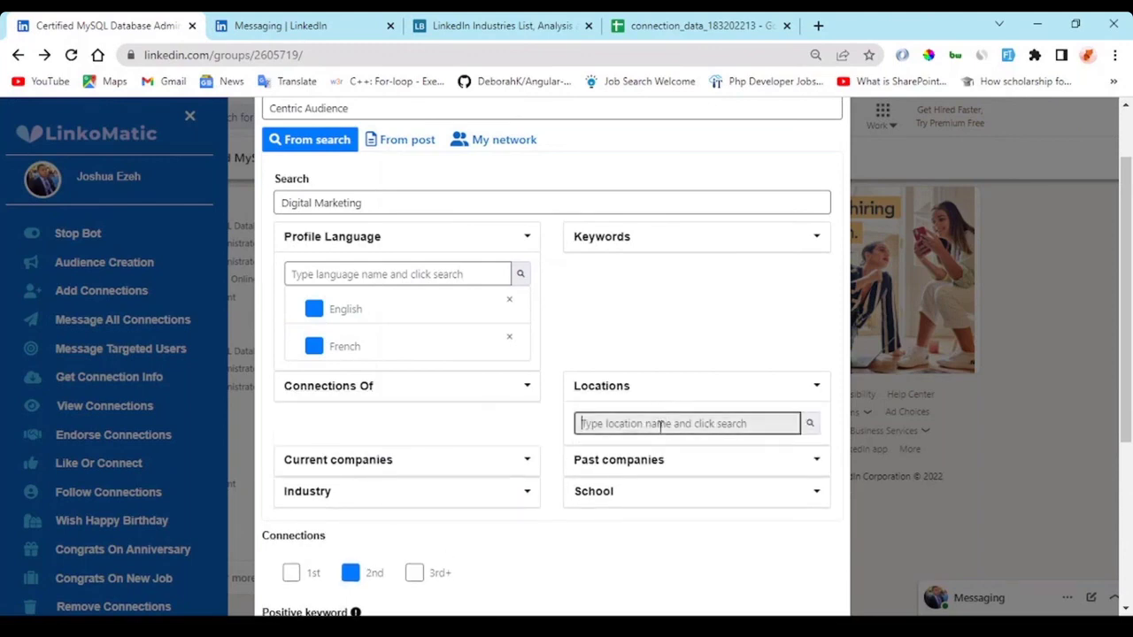
text(canada)
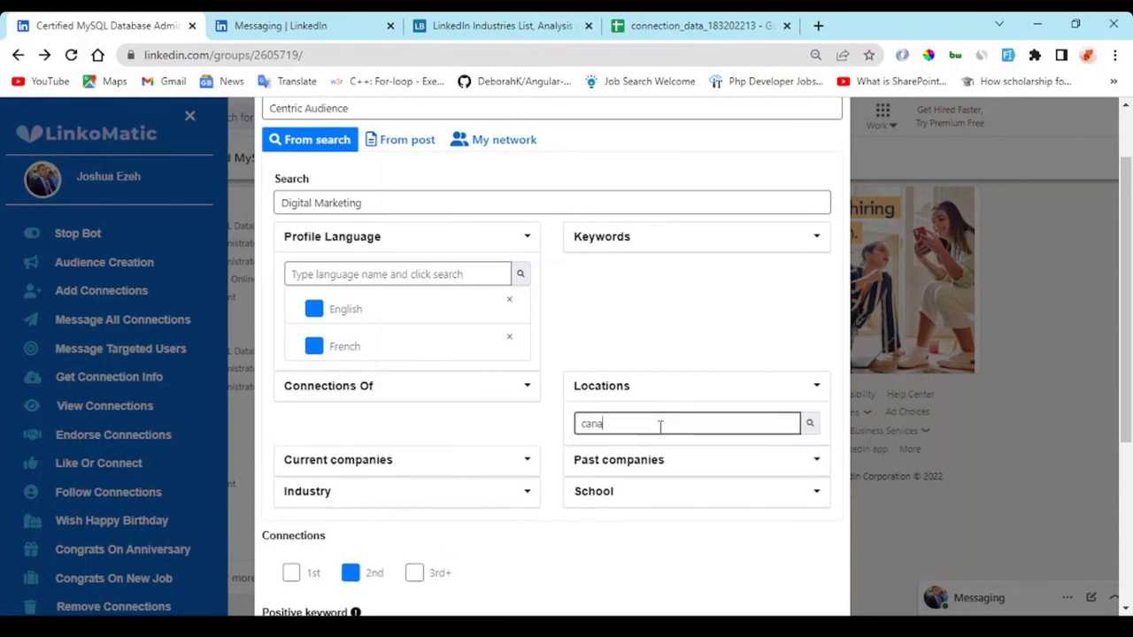
click(812, 425)
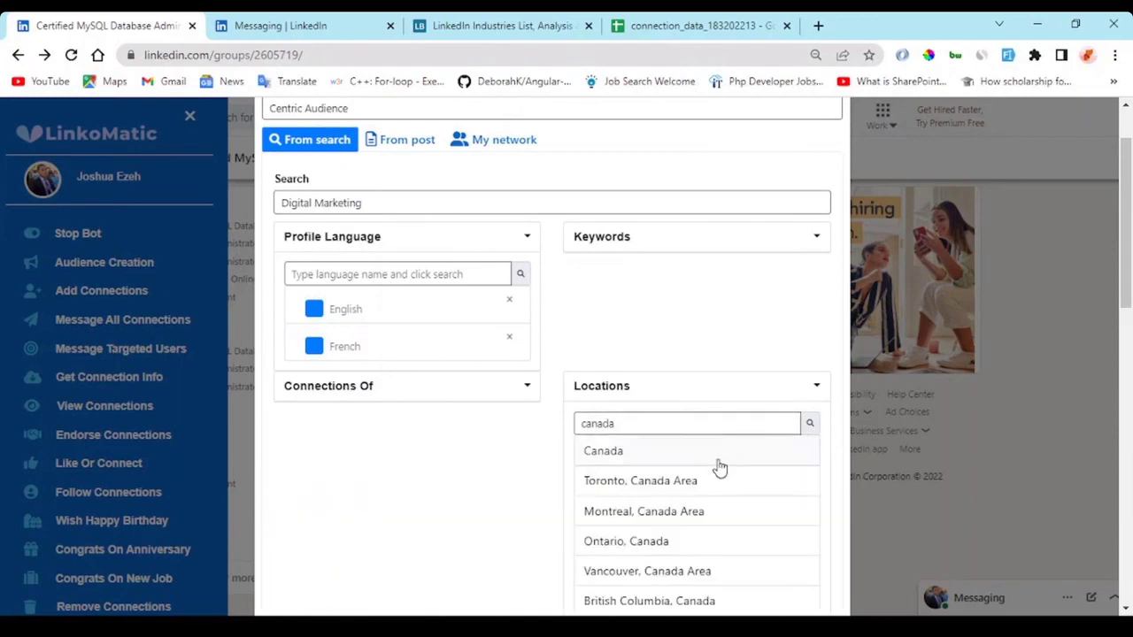
scroll(719, 467, down, 1)
click(722, 402)
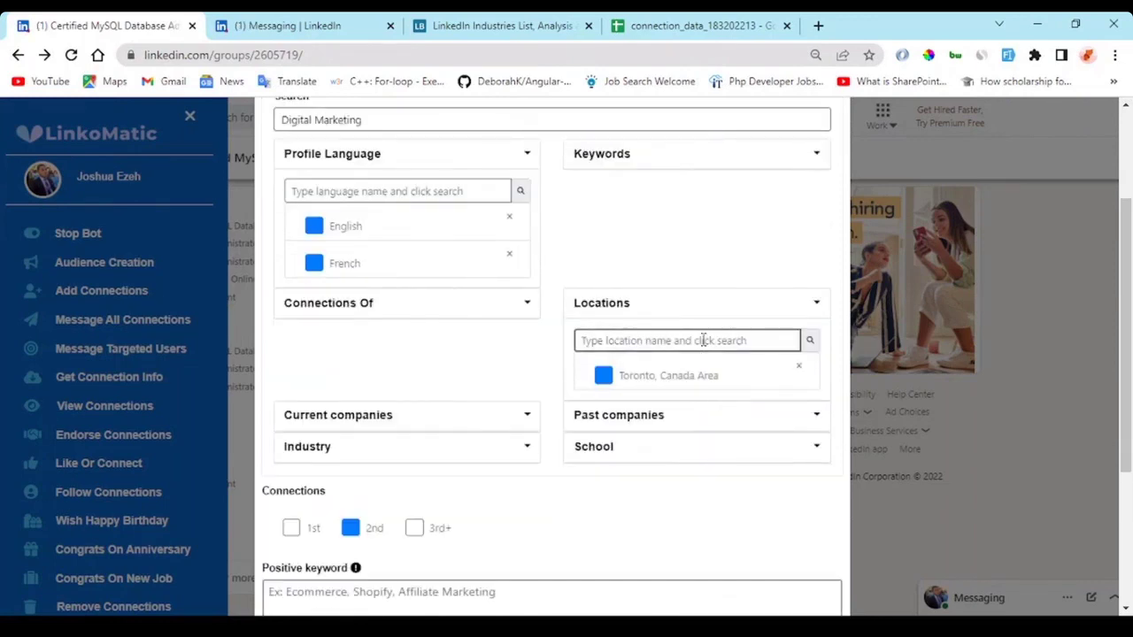
- Search the current companies for amazon and add Amazon as the current company filter
scroll(708, 394, down, 1)
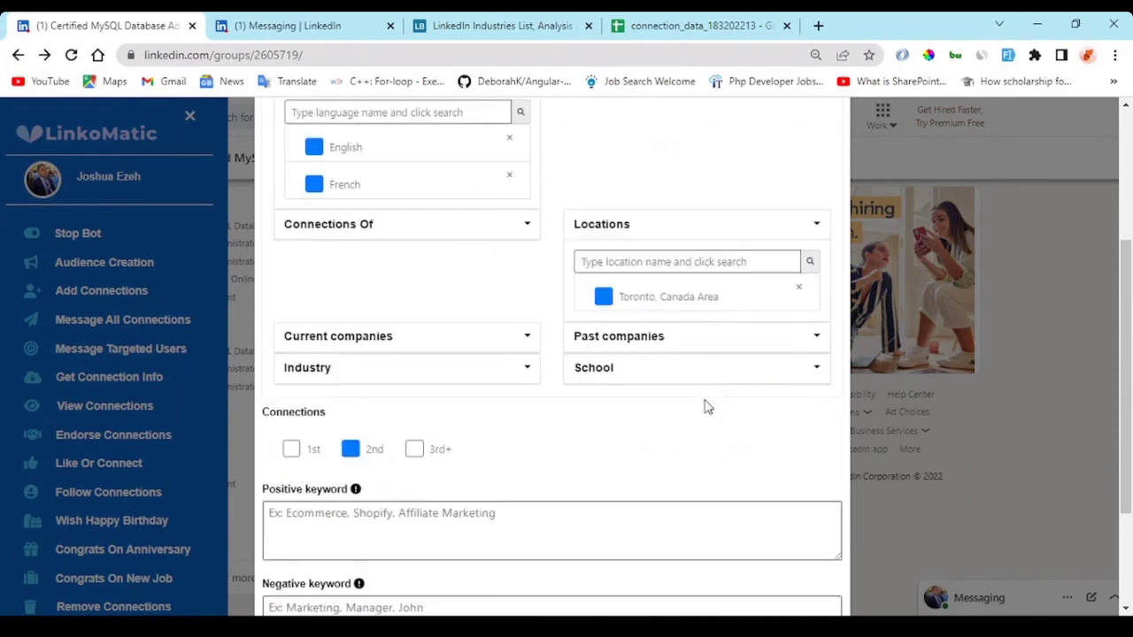
click(430, 342)
click(418, 371)
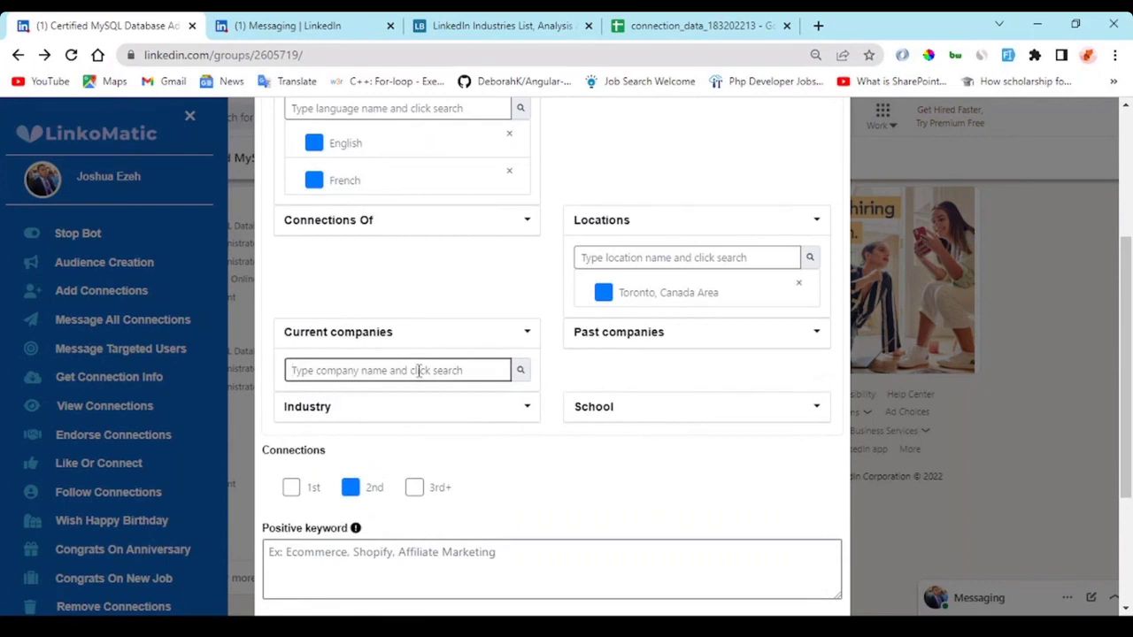
text(amazon)
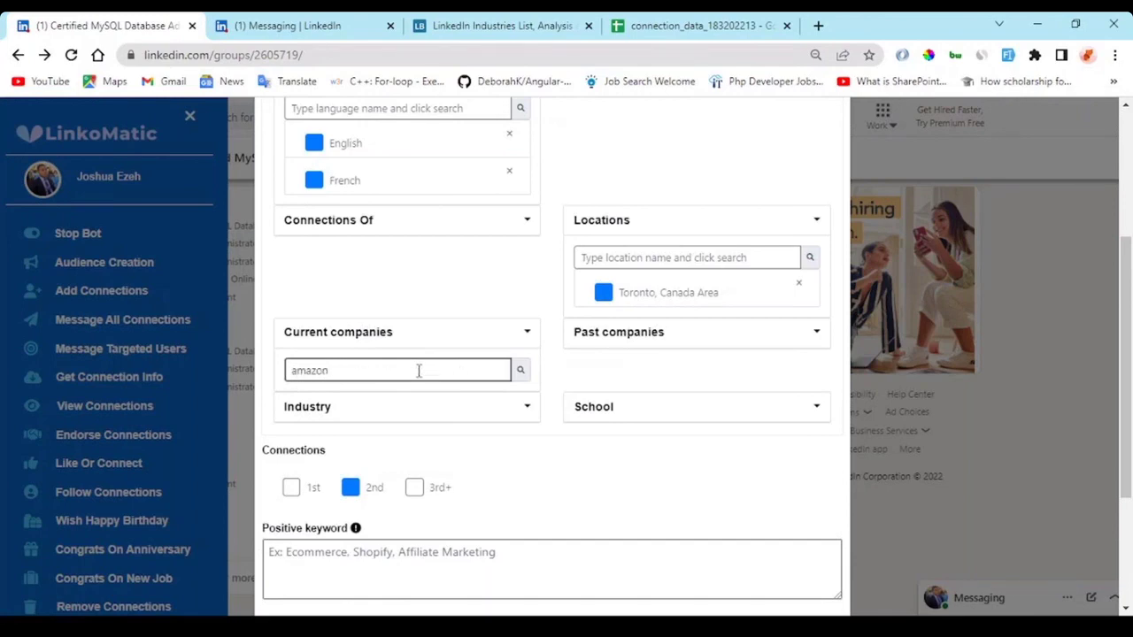
click(521, 378)
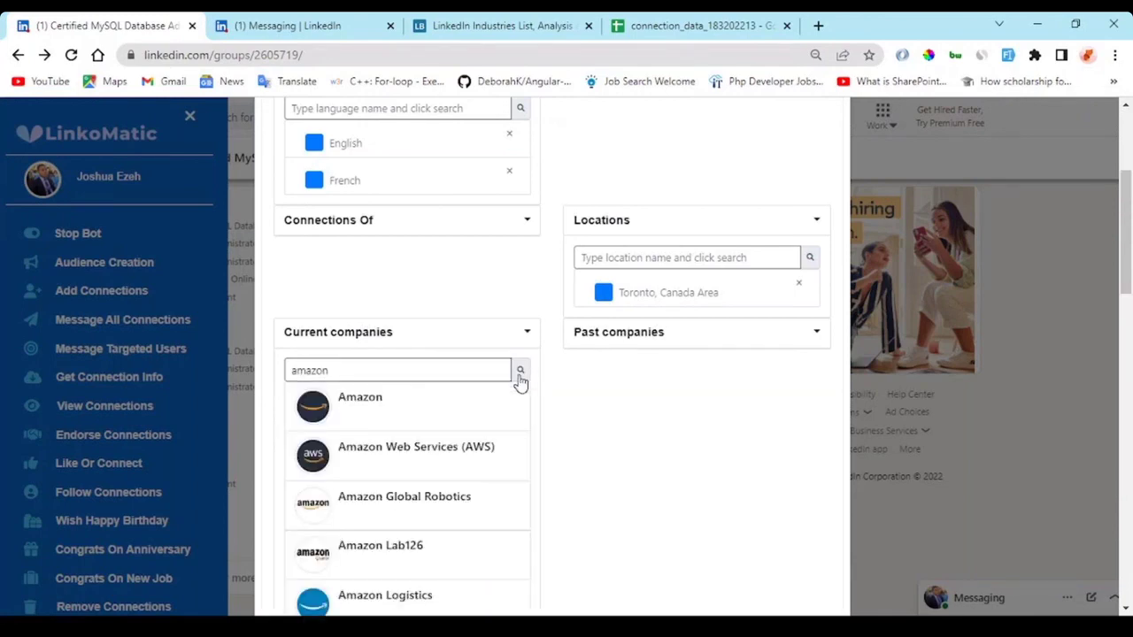
scroll(521, 379, down, 2)
click(443, 251)
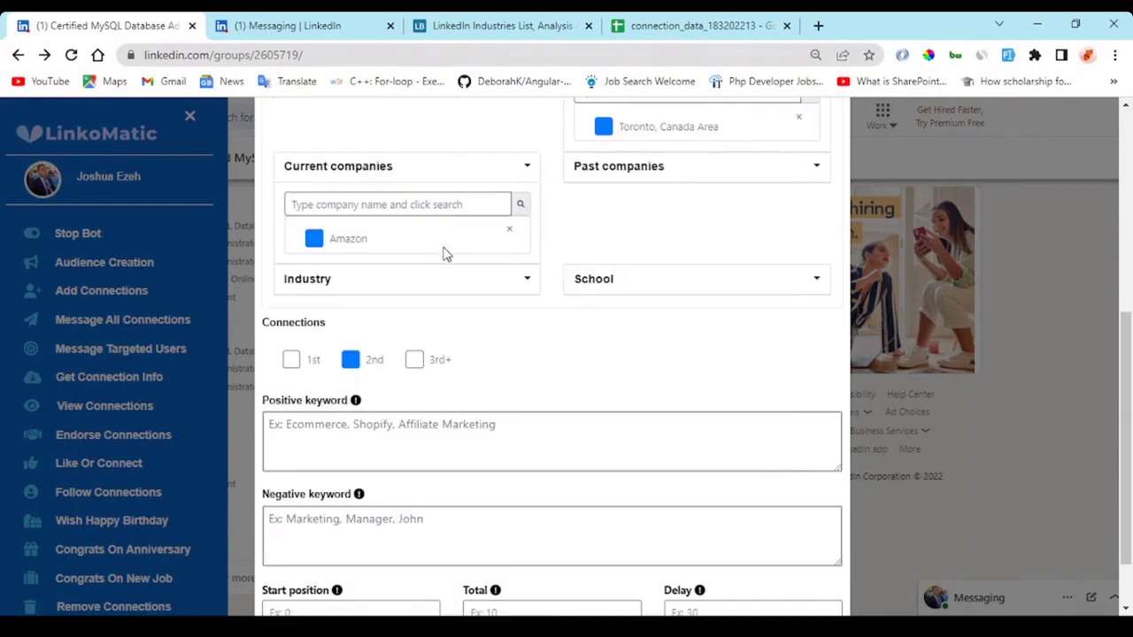
- Look at the Past companies filter and the remaining audience fields without entering any values
scroll(451, 255, up, 2)
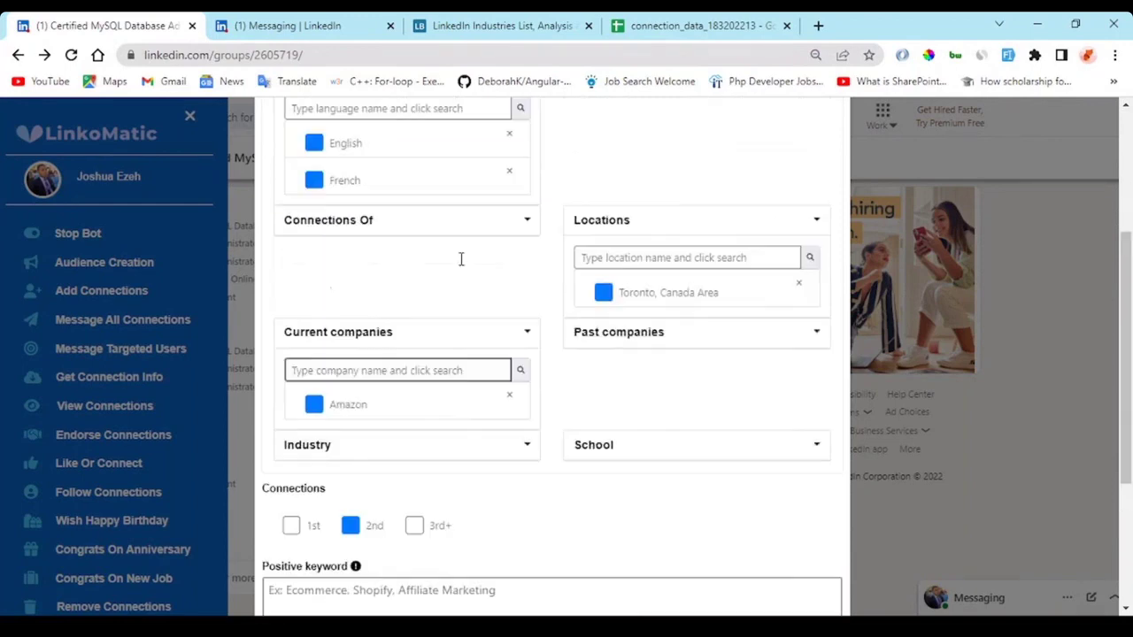
click(678, 336)
click(680, 346)
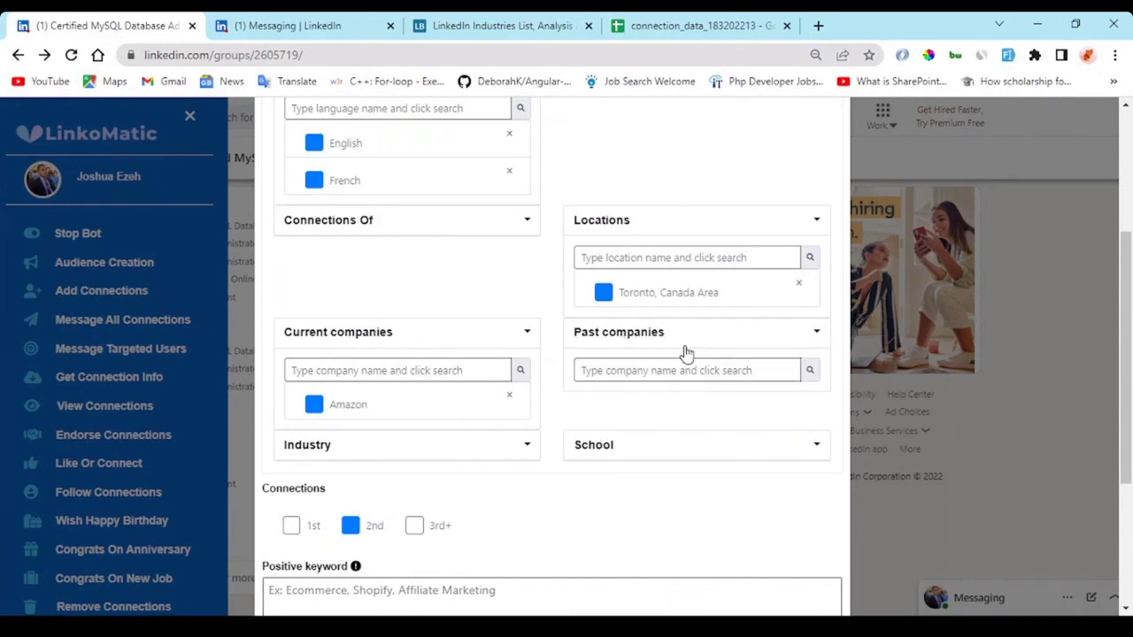
scroll(571, 379, down, 2)
scroll(571, 378, down, 1)
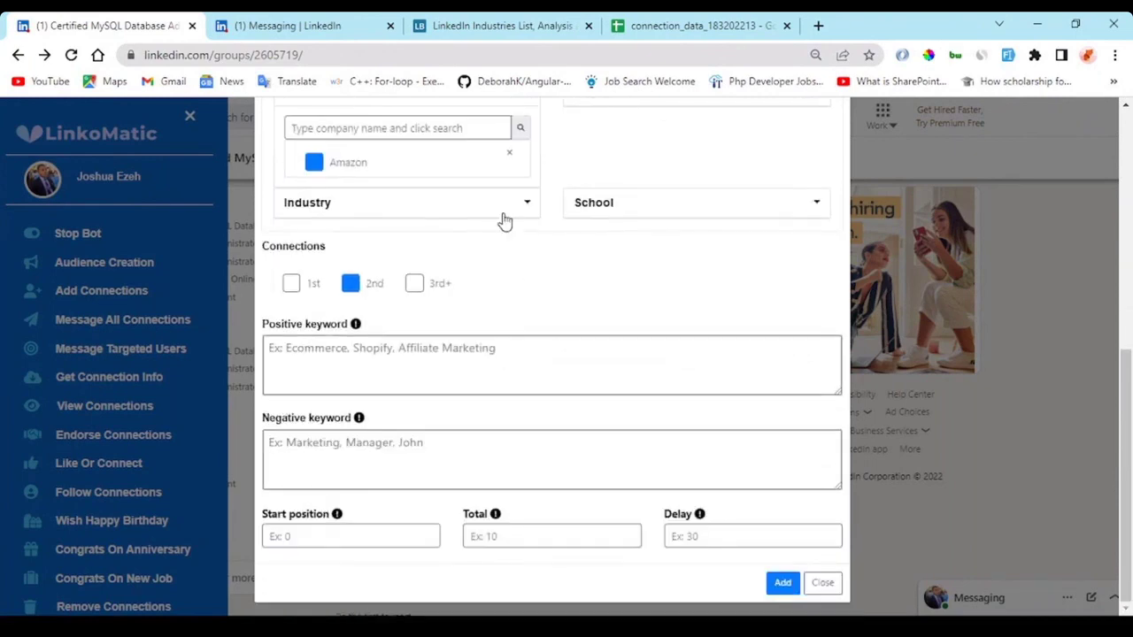
- Look over the Industry and School filters and review the filled-in audience filters without entering any values
click(503, 214)
click(479, 239)
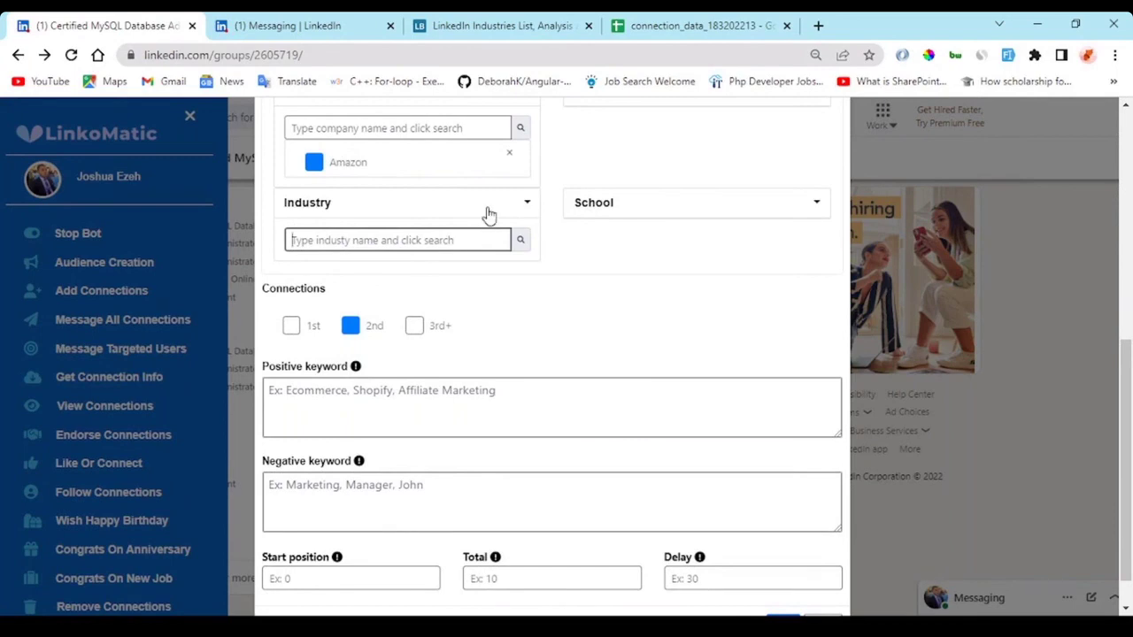
click(483, 210)
click(665, 203)
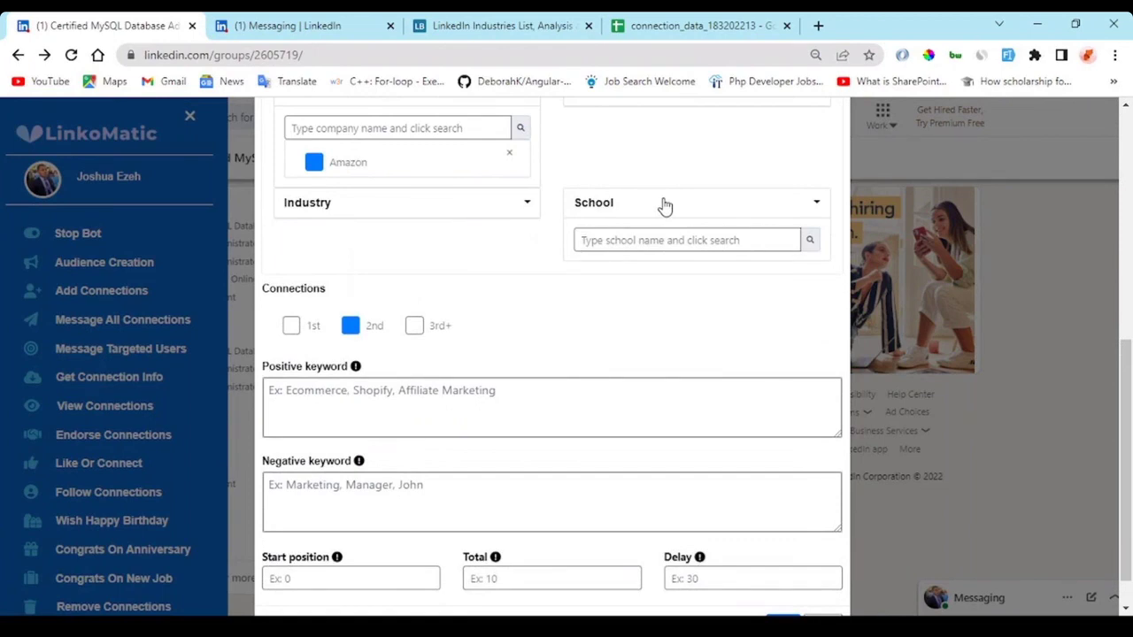
click(664, 204)
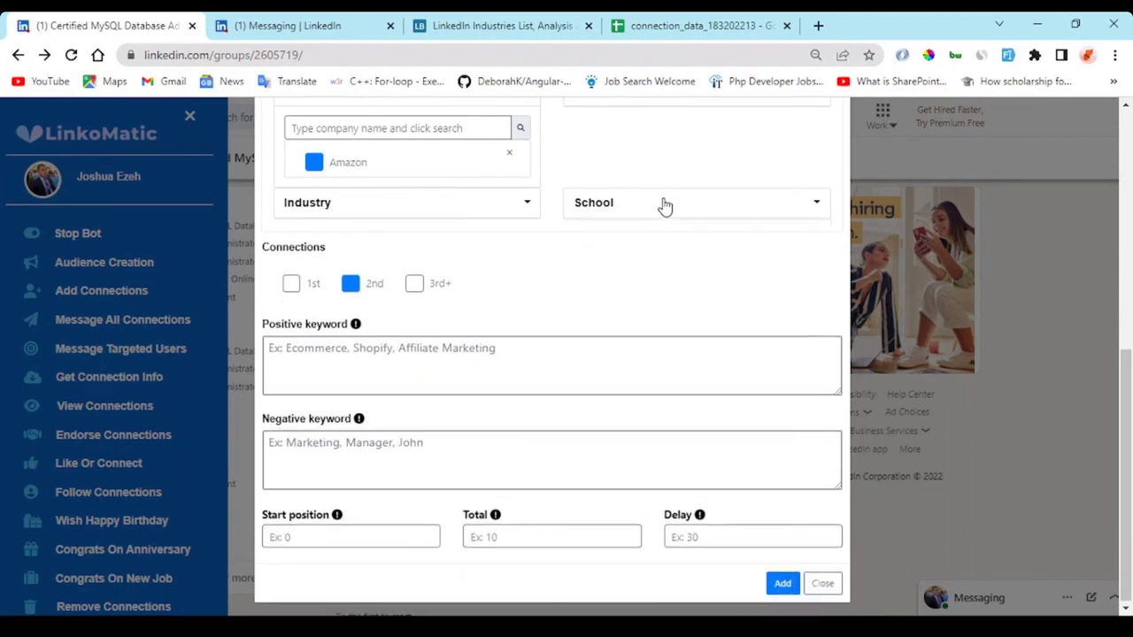
scroll(579, 256, up, 3)
scroll(430, 303, up, 1)
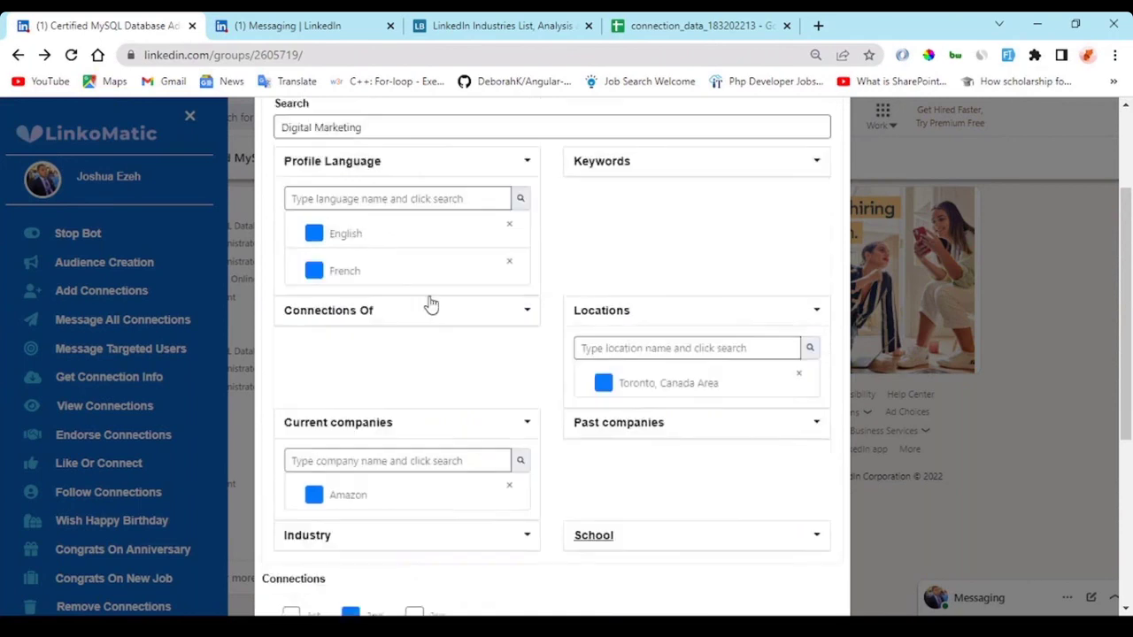
scroll(518, 313, down, 4)
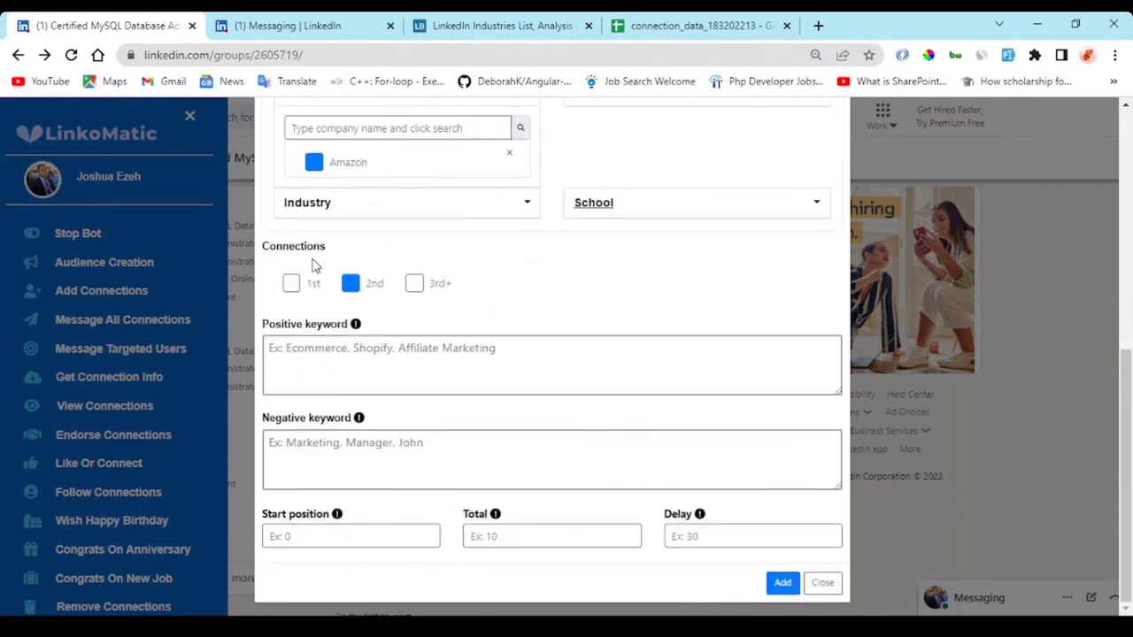
- Include 1st, 2nd and 3rd+ degree connections in the audience
click(317, 289)
click(443, 288)
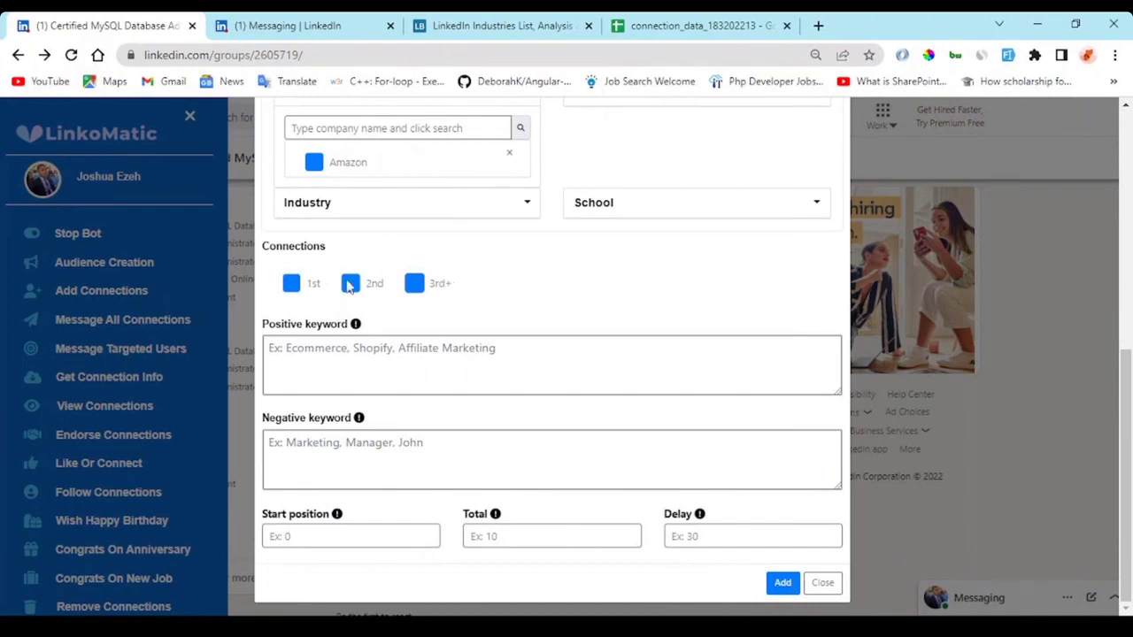
click(376, 288)
- Enter "Ecommerce, digital marketer" as the positive keywords and leave the negative keywords blank
click(363, 348)
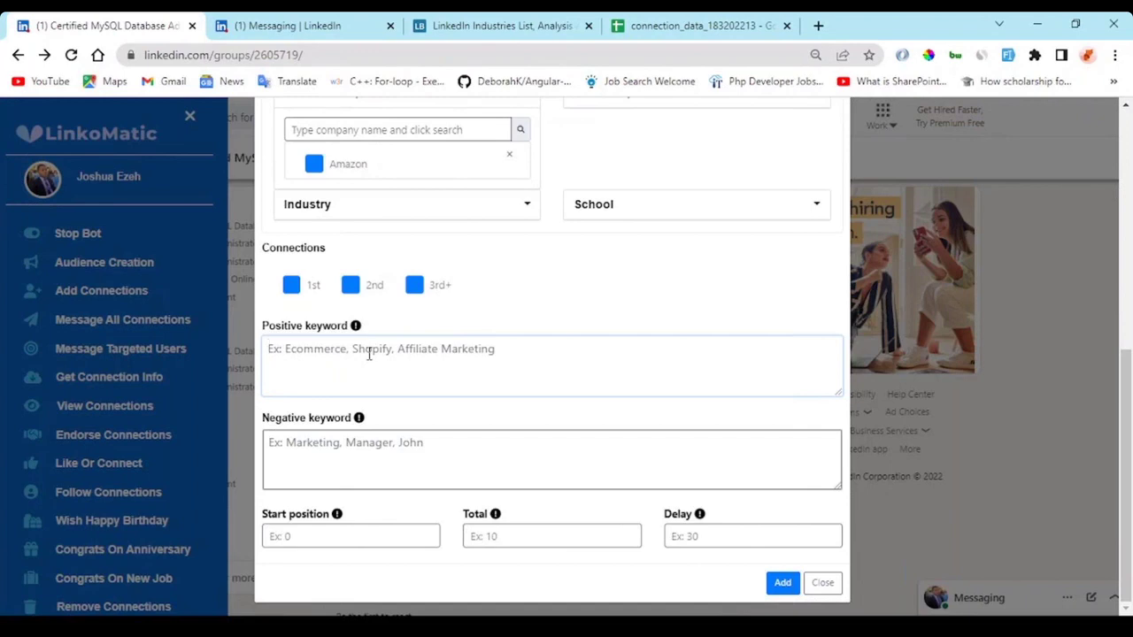
text(Ecom)
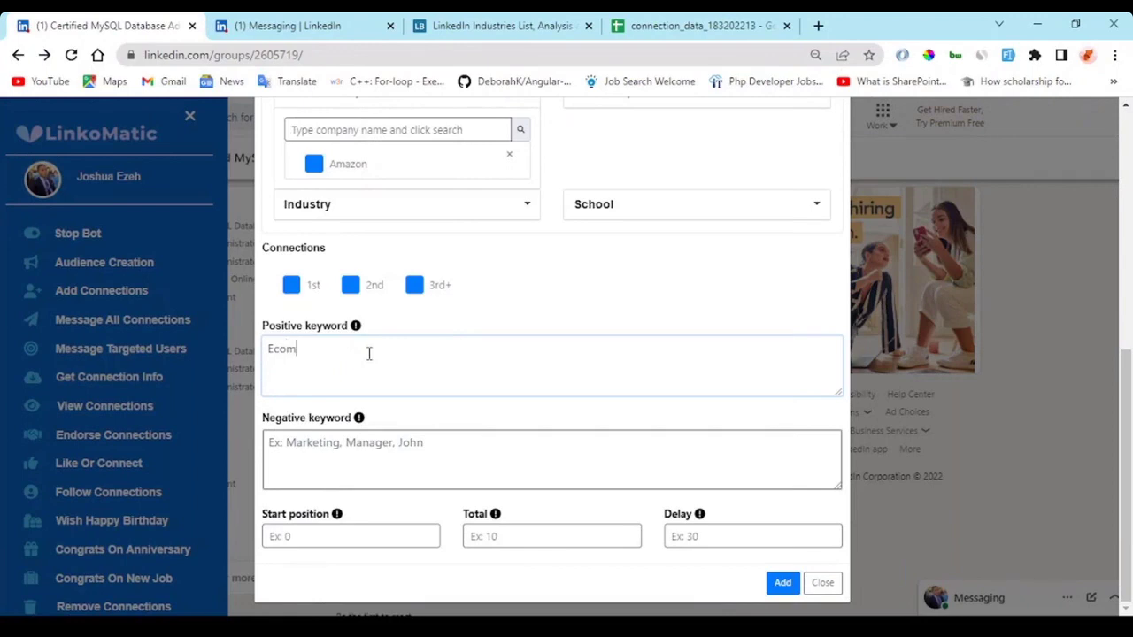
text(merce, digital marke)
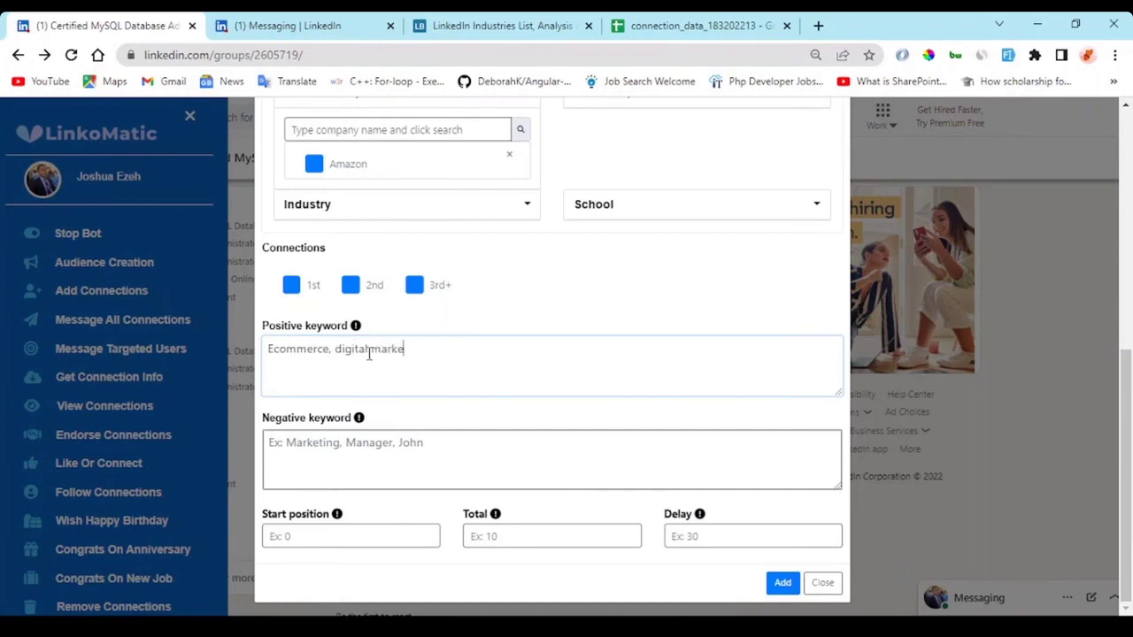
text(ter)
click(413, 444)
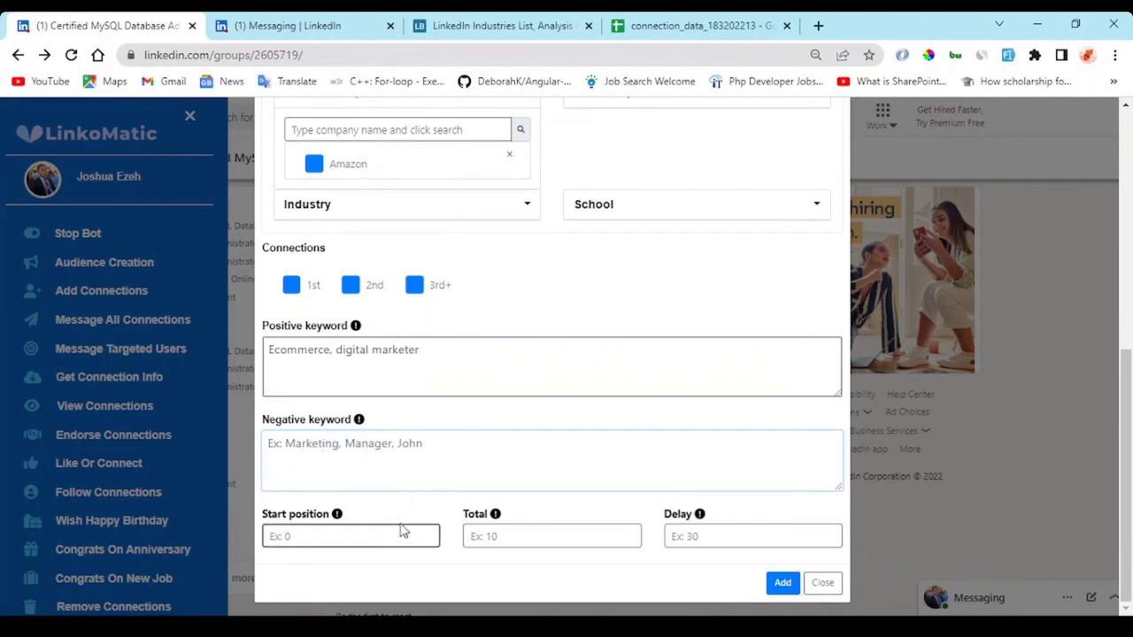
- Set the audience's Total to 50 and Delay to 40, then close the form without adding the audience
click(380, 541)
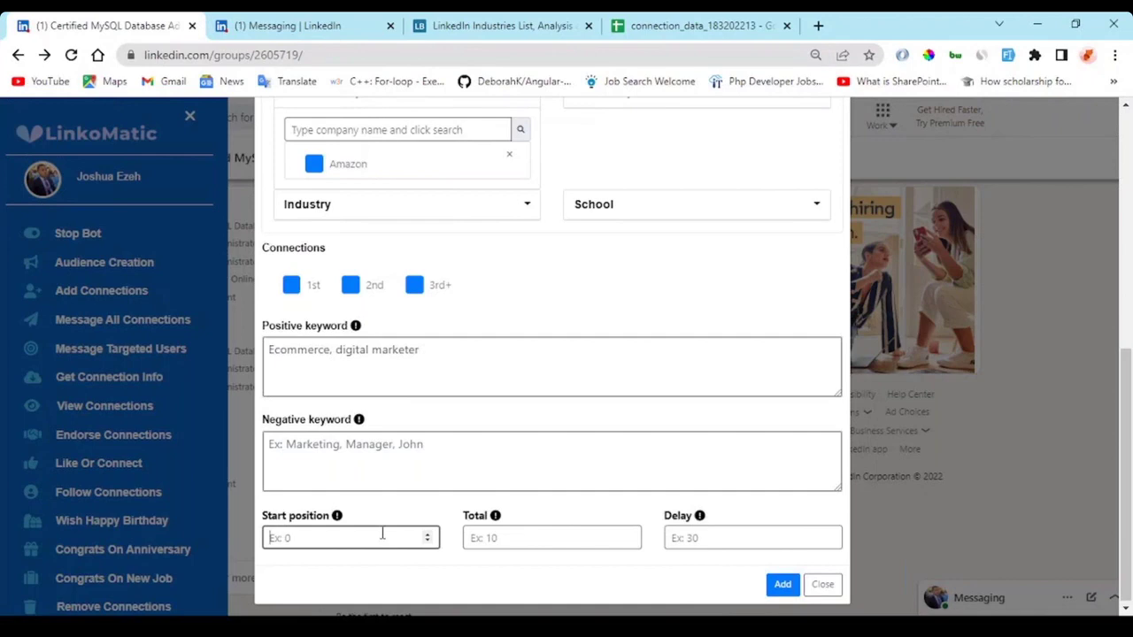
click(537, 543)
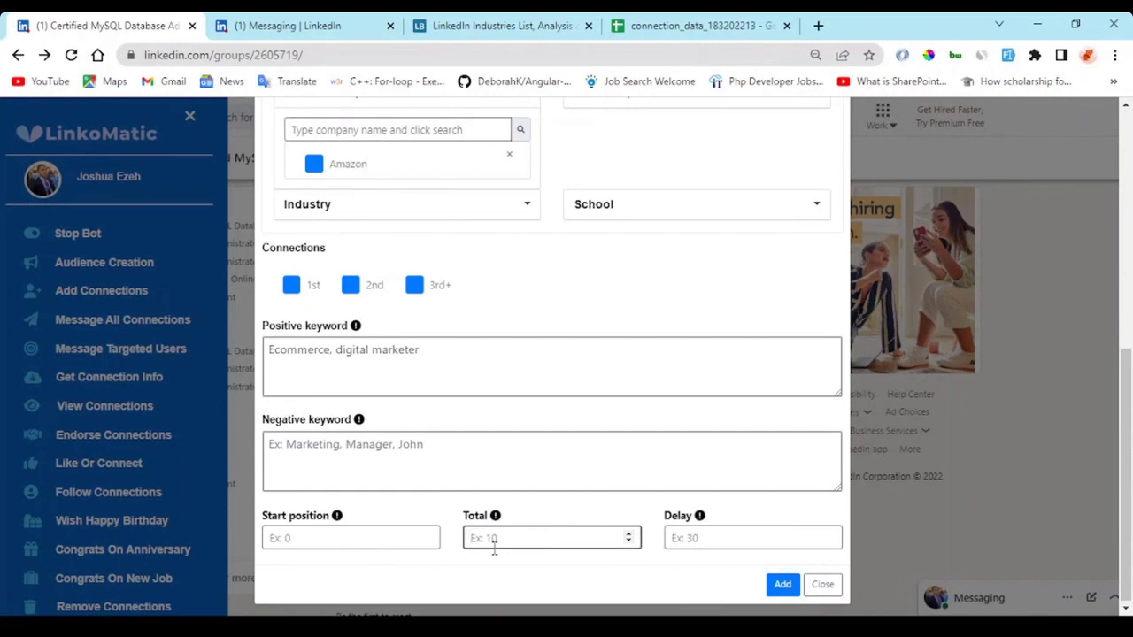
text(50)
click(713, 541)
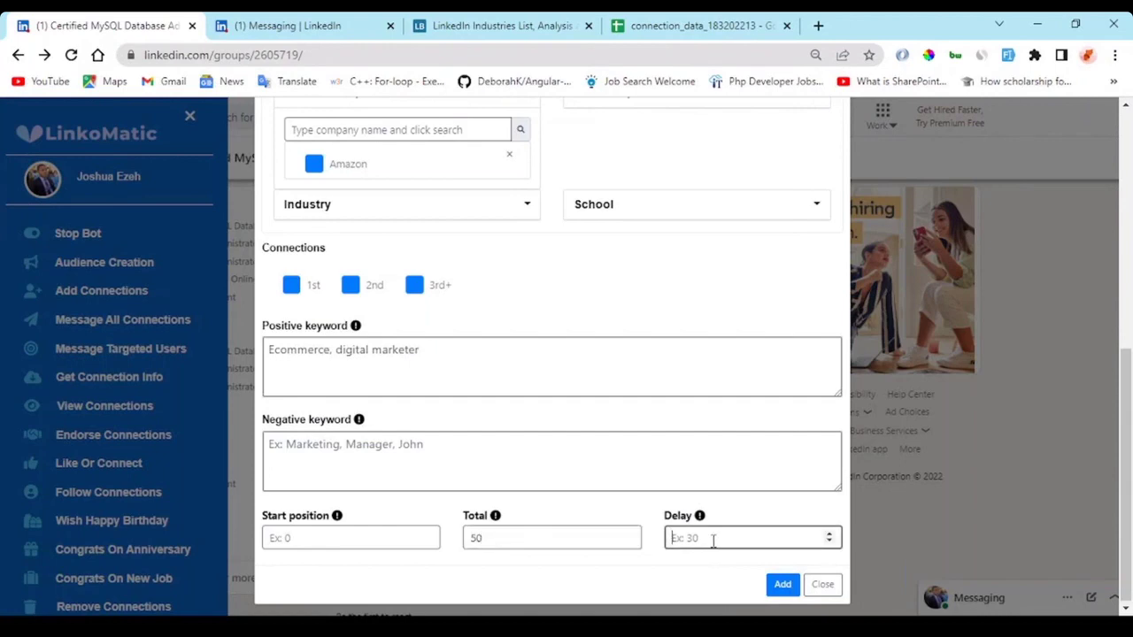
text(40)
click(823, 585)
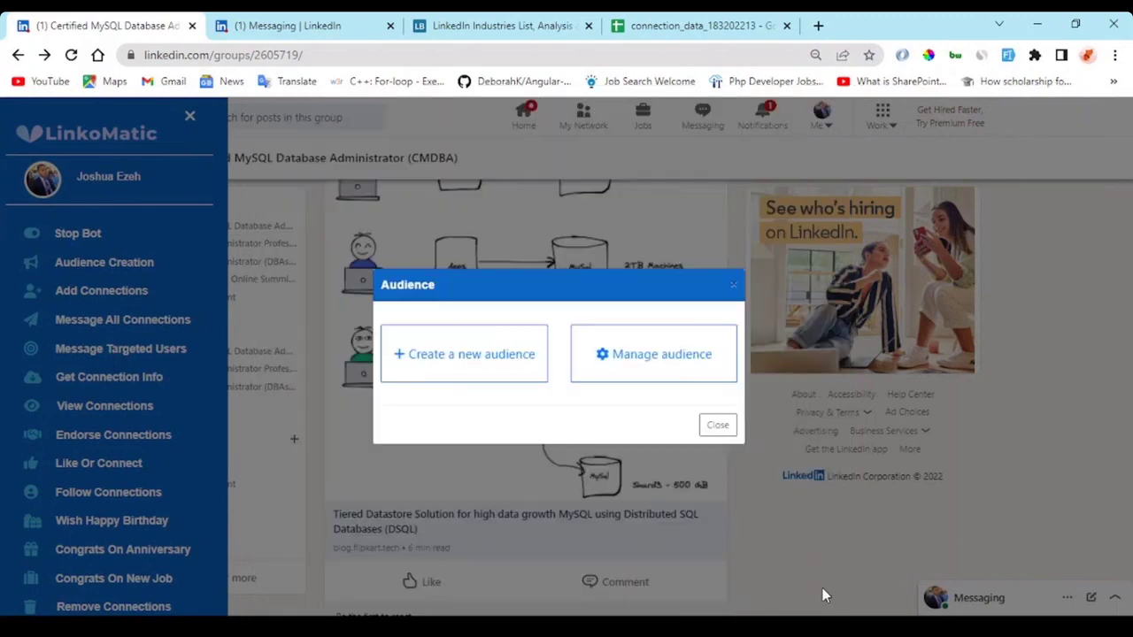
- View the contacts of Warm Audience in the saved audiences, then close the audience windows
click(658, 359)
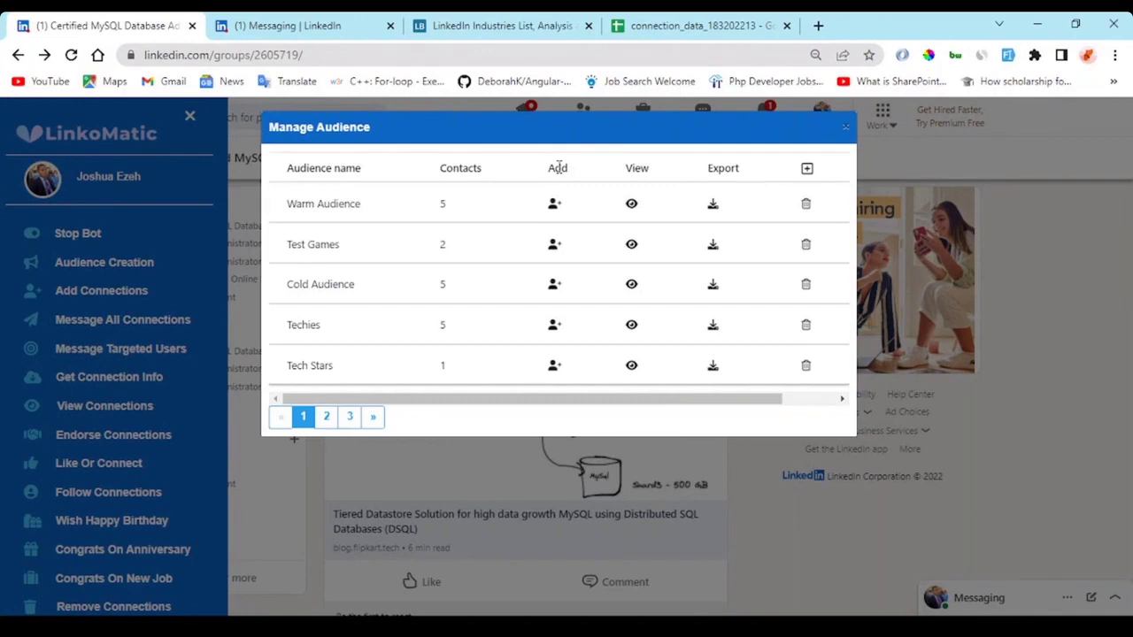
click(633, 208)
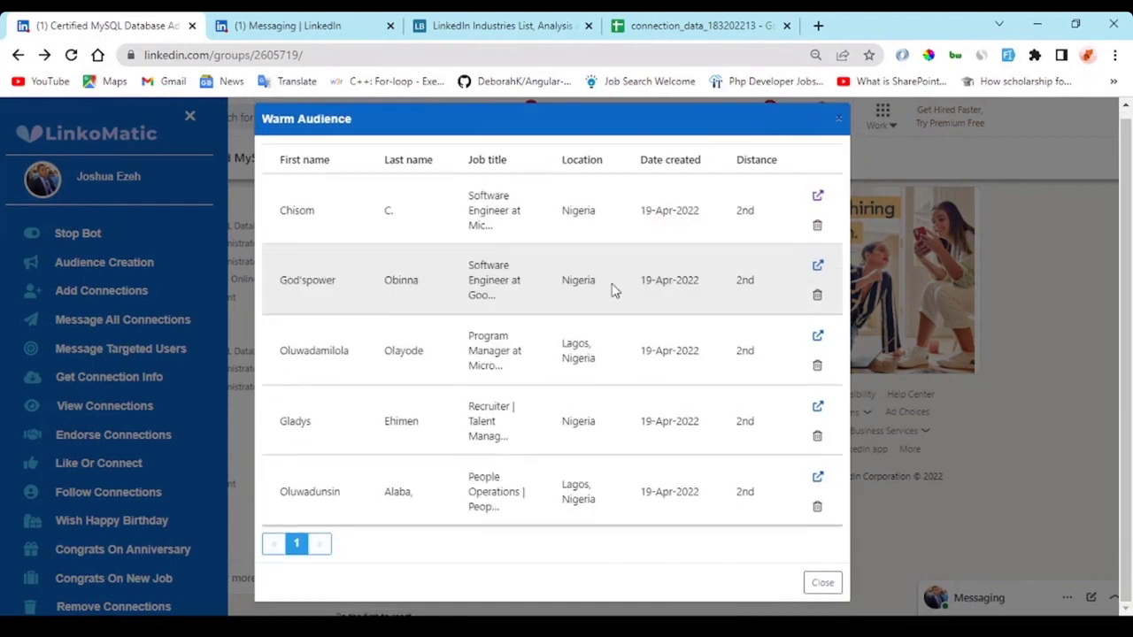
click(823, 591)
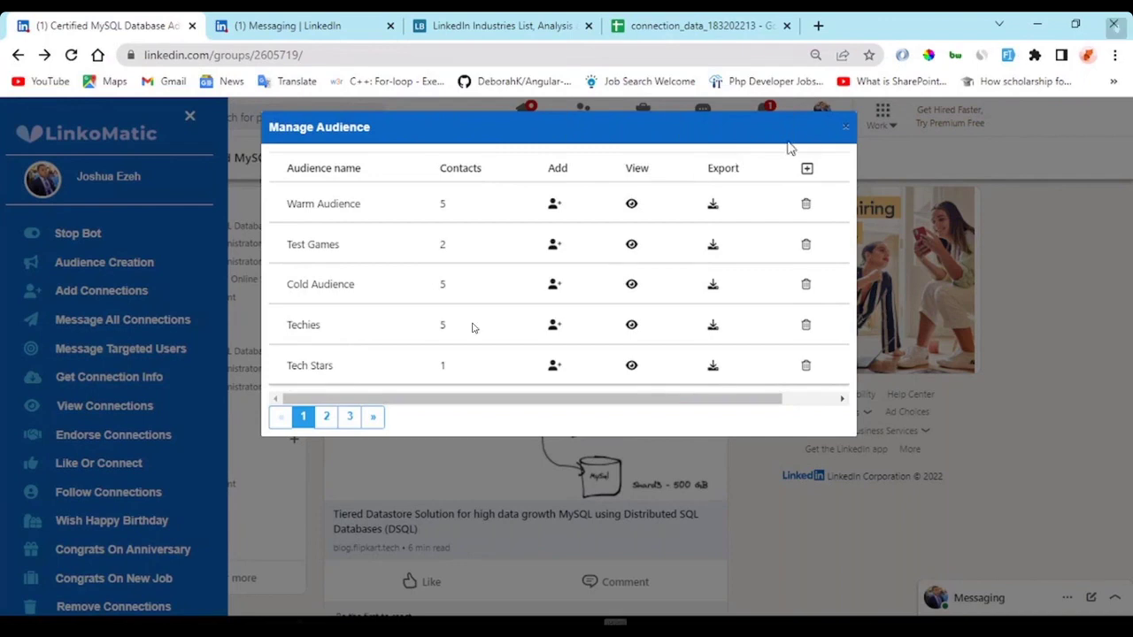
click(845, 128)
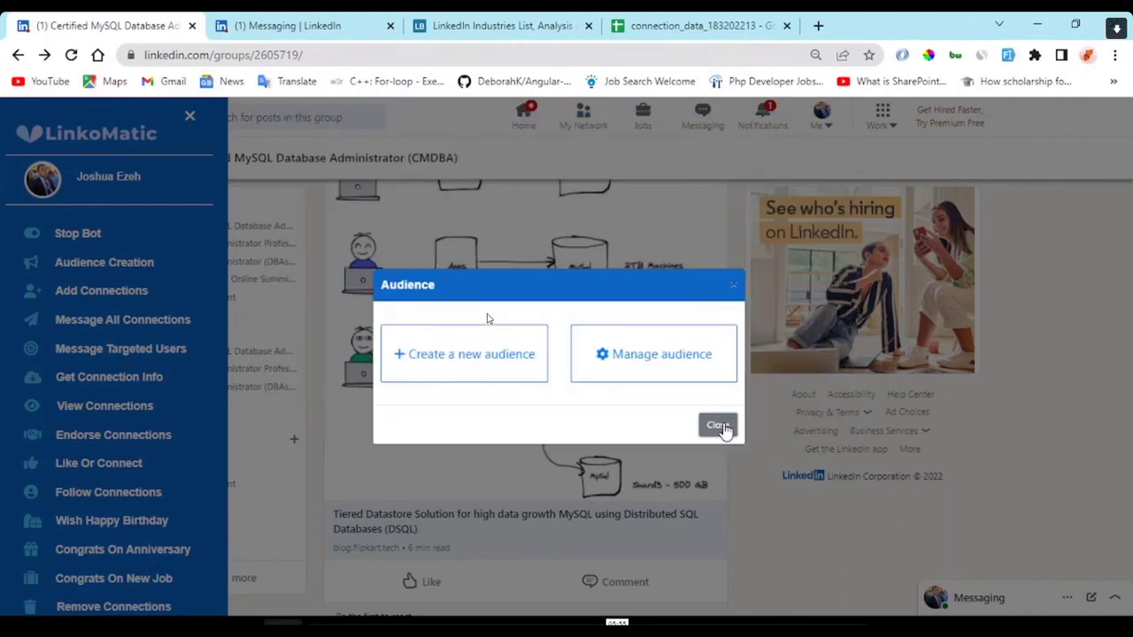
click(708, 424)
- Start a message to all connections and choose Cold Audience as its audience
click(133, 321)
click(370, 319)
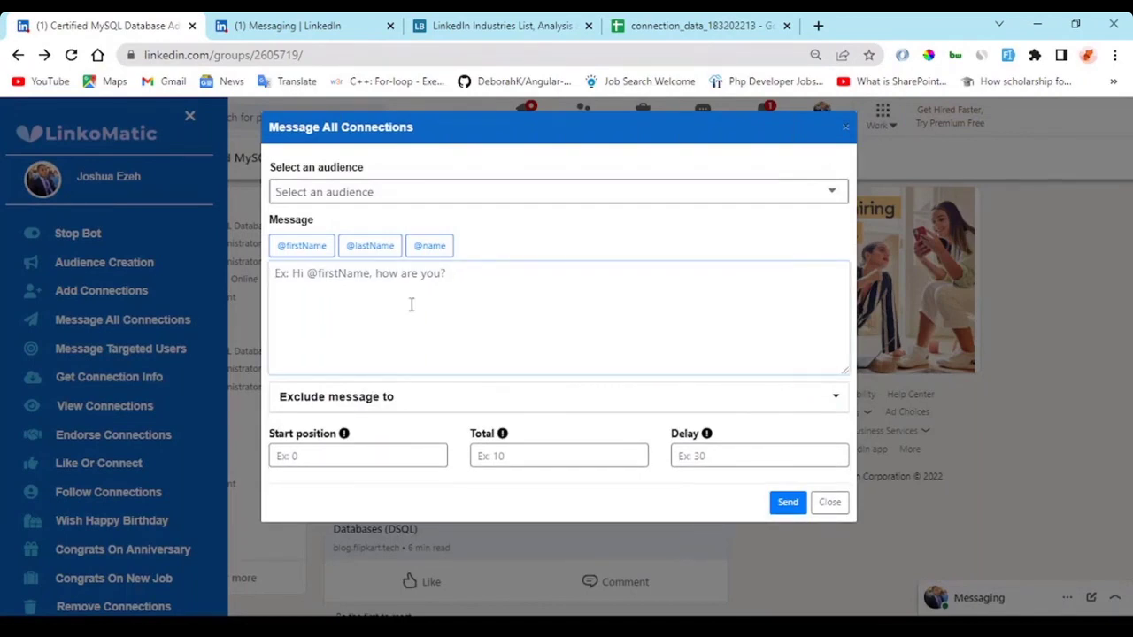
click(535, 199)
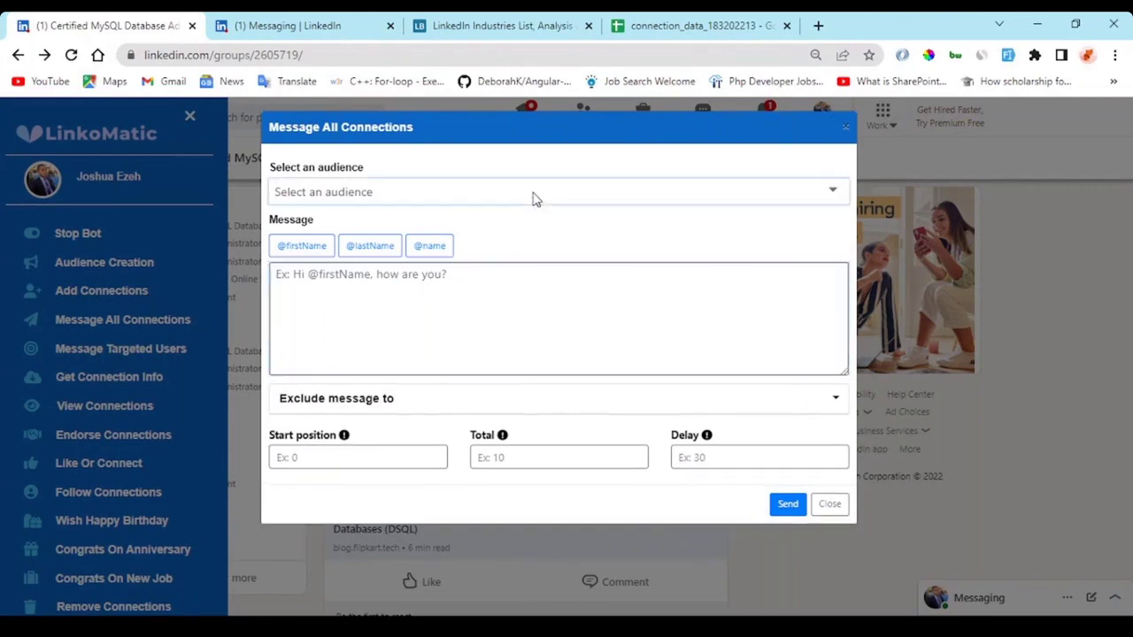
click(509, 265)
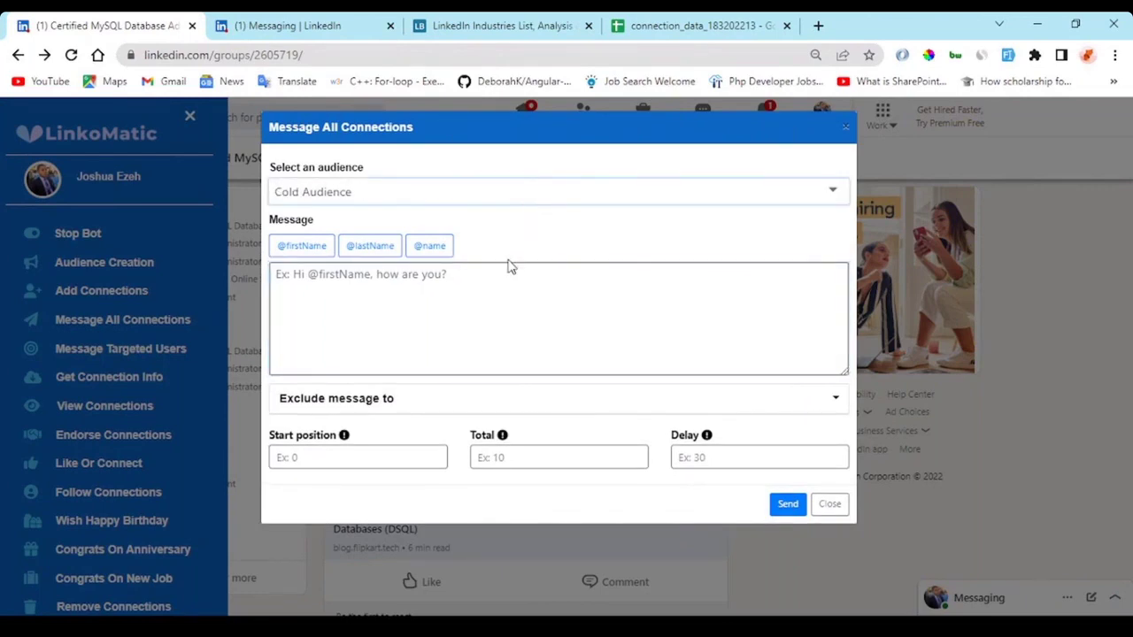
click(505, 289)
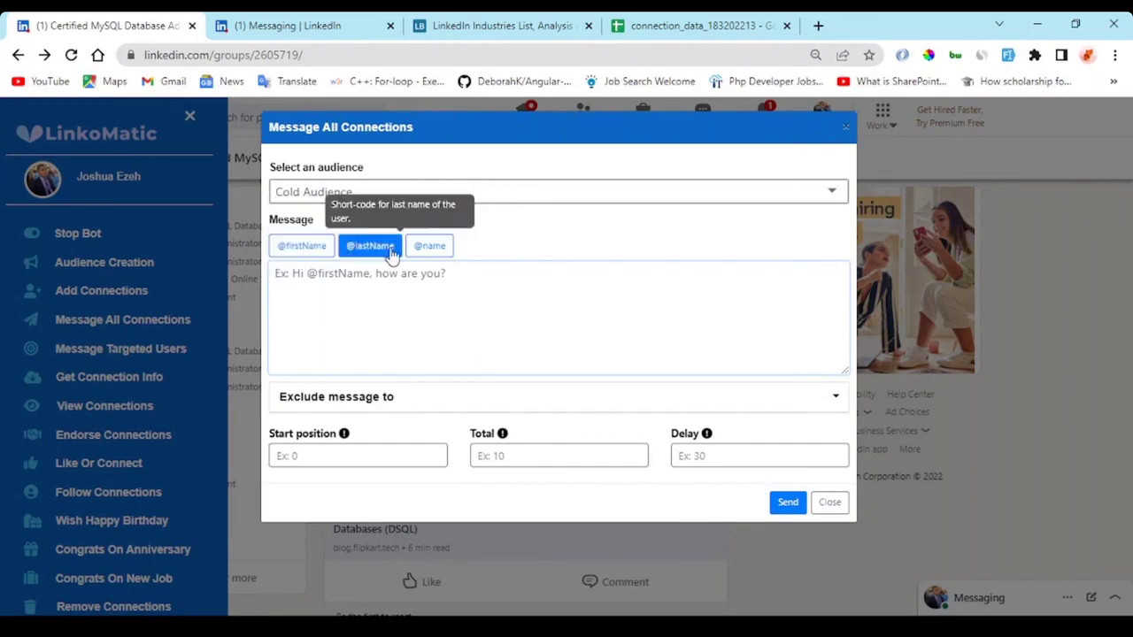
text(Hello)
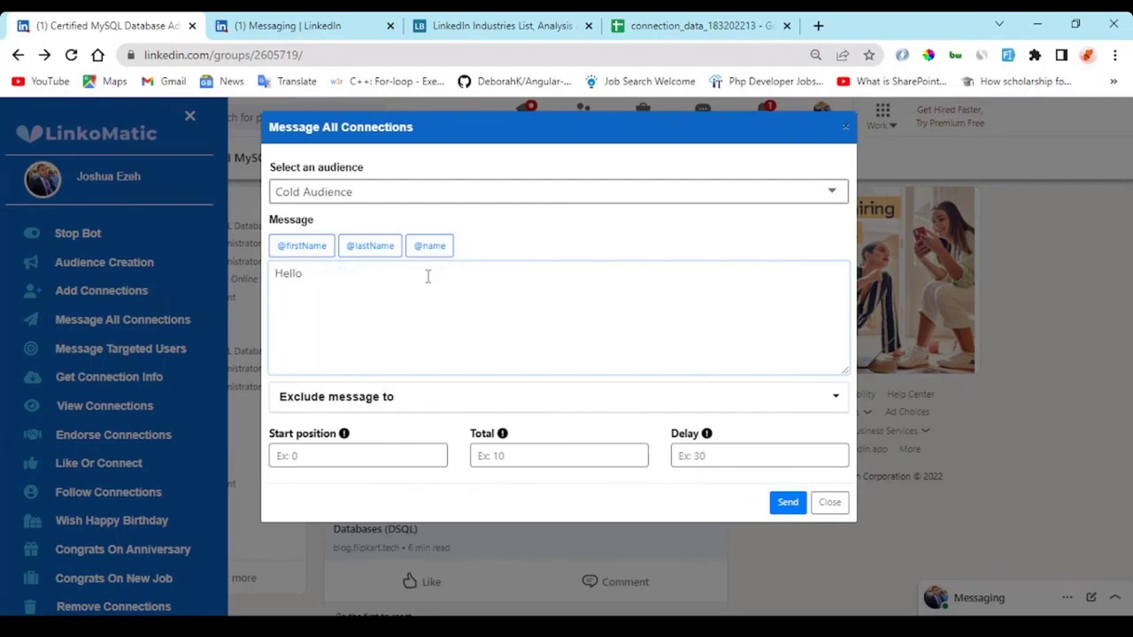
click(326, 249)
text(,)
key(Return)
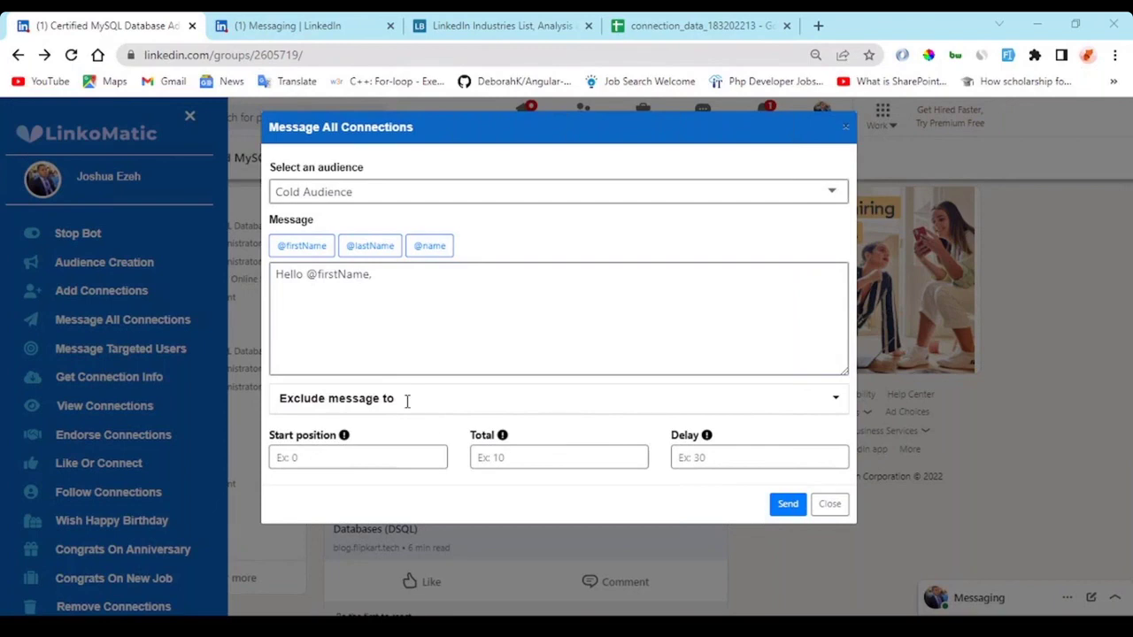
- Paste the copied TV networks promotional text below the greeting and check its wording and get-started link
click(367, 316)
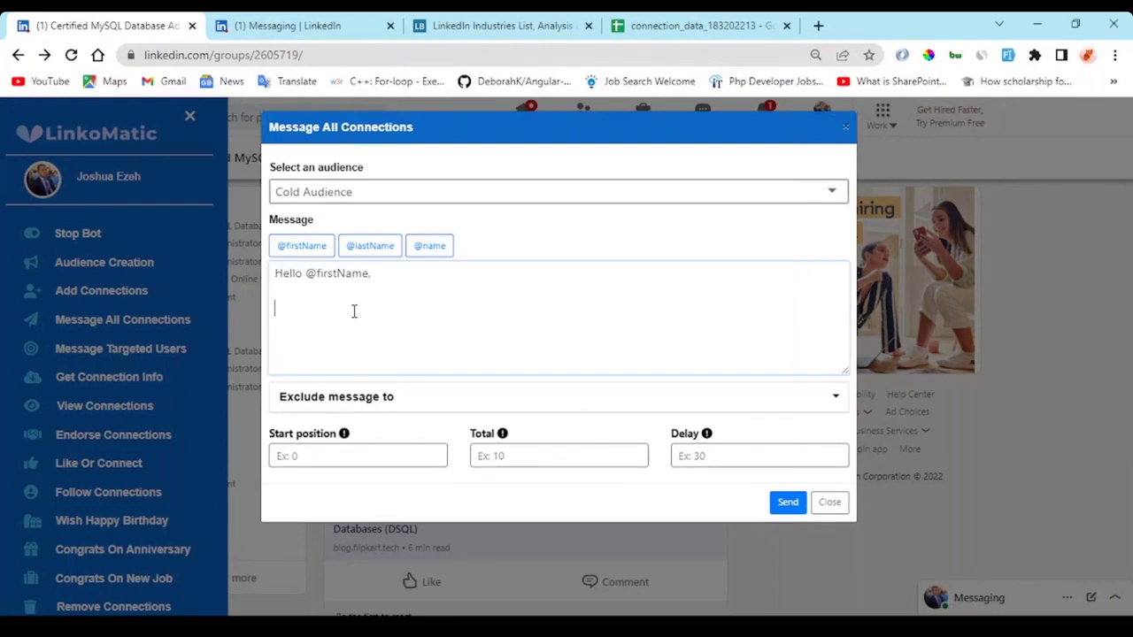
key(ctrl+v)
scroll(422, 346, up, 10)
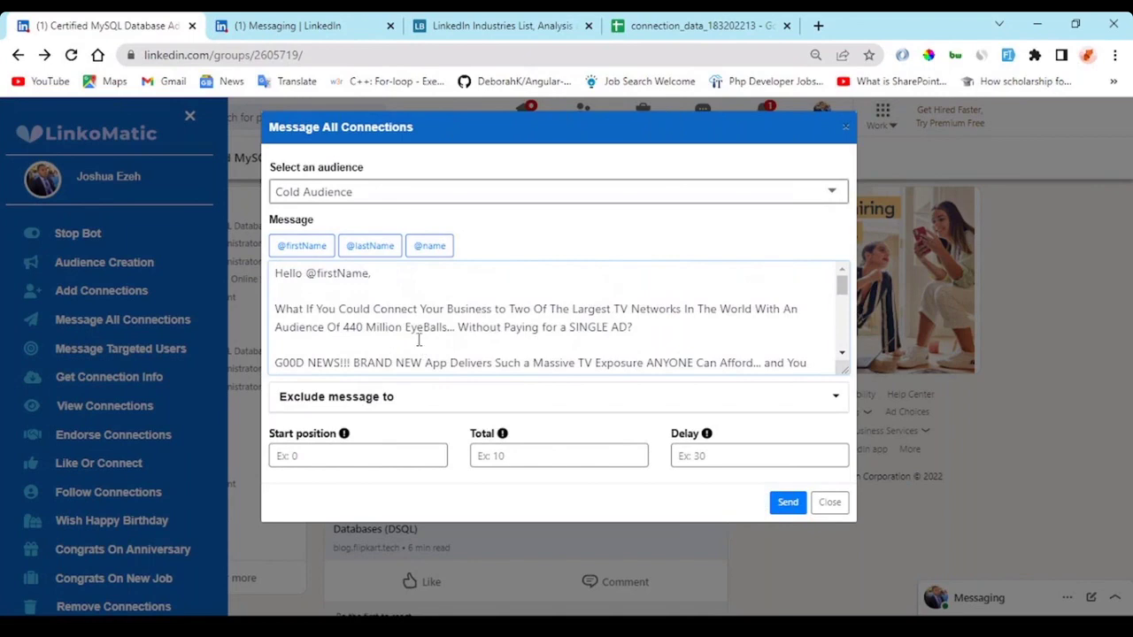
scroll(423, 338, down, 10)
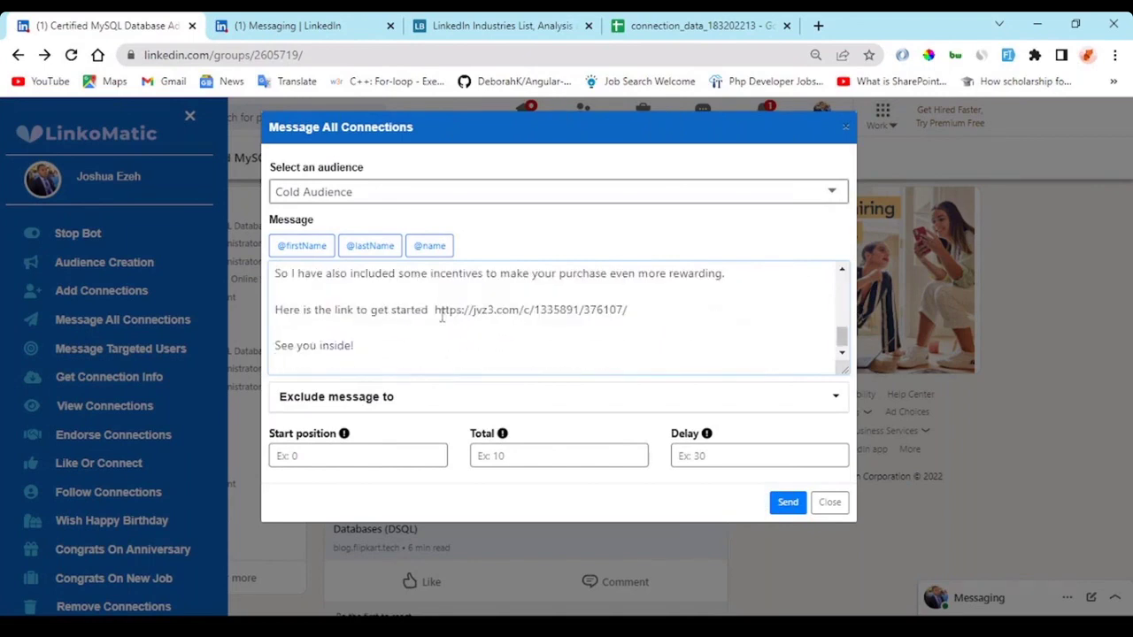
drag(433, 309, 628, 310)
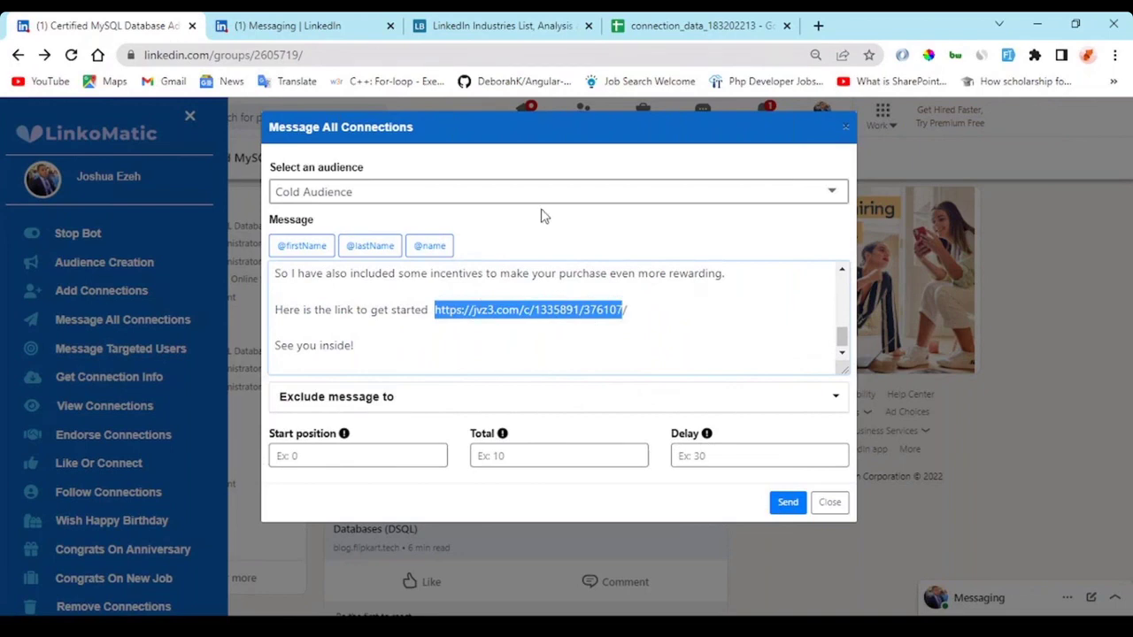
- Set the message's Total to 50 and its Delay to 40, leaving the start position blank
click(509, 456)
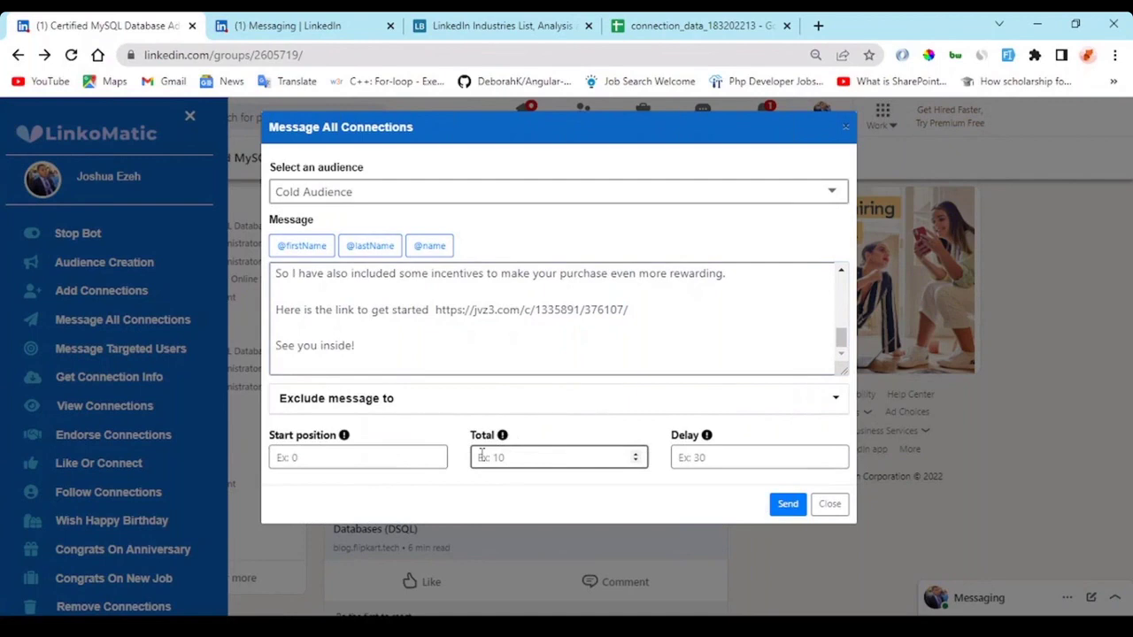
text(50)
click(677, 456)
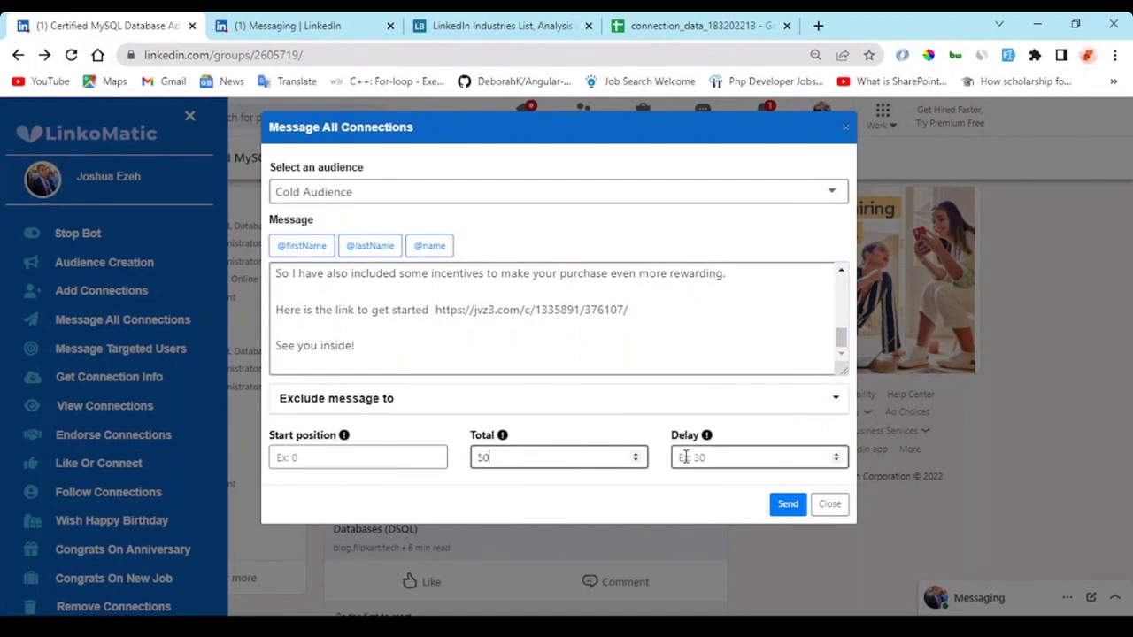
text(40)
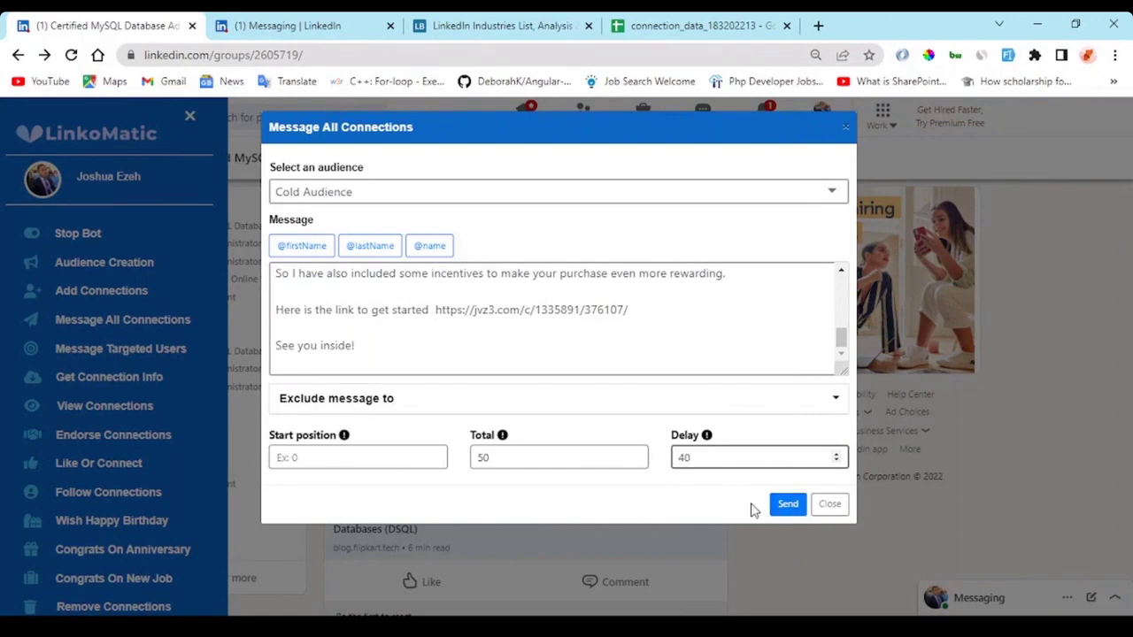
- Switch to the LinkedIn Messaging conversation and read through the promotional message sent there
click(316, 30)
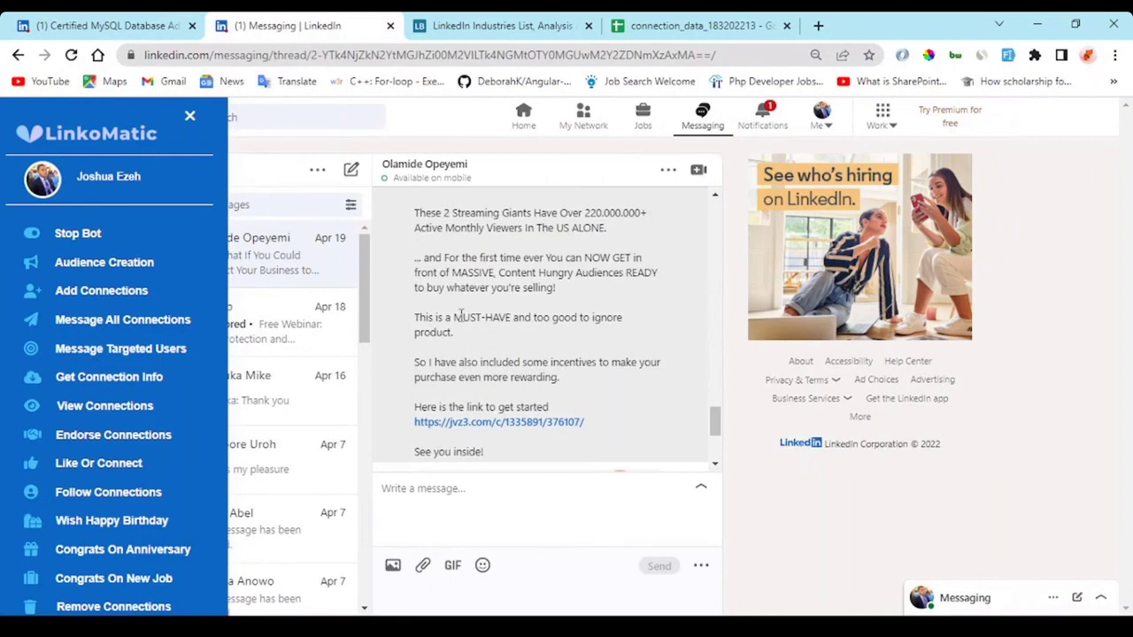
scroll(459, 314, up, 1)
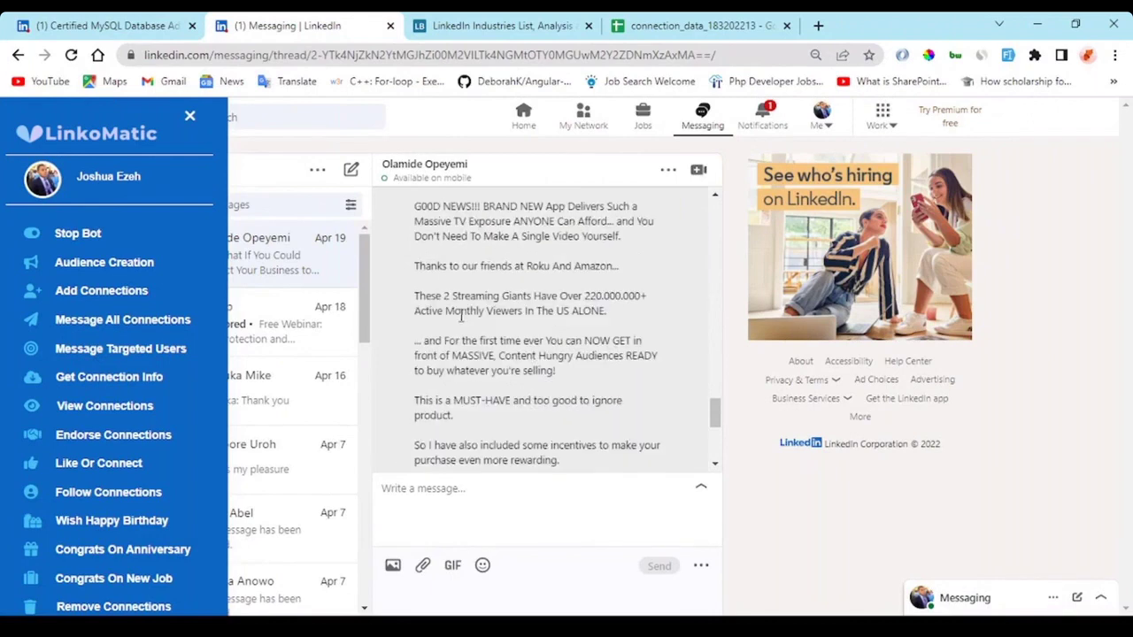
scroll(460, 316, up, 1)
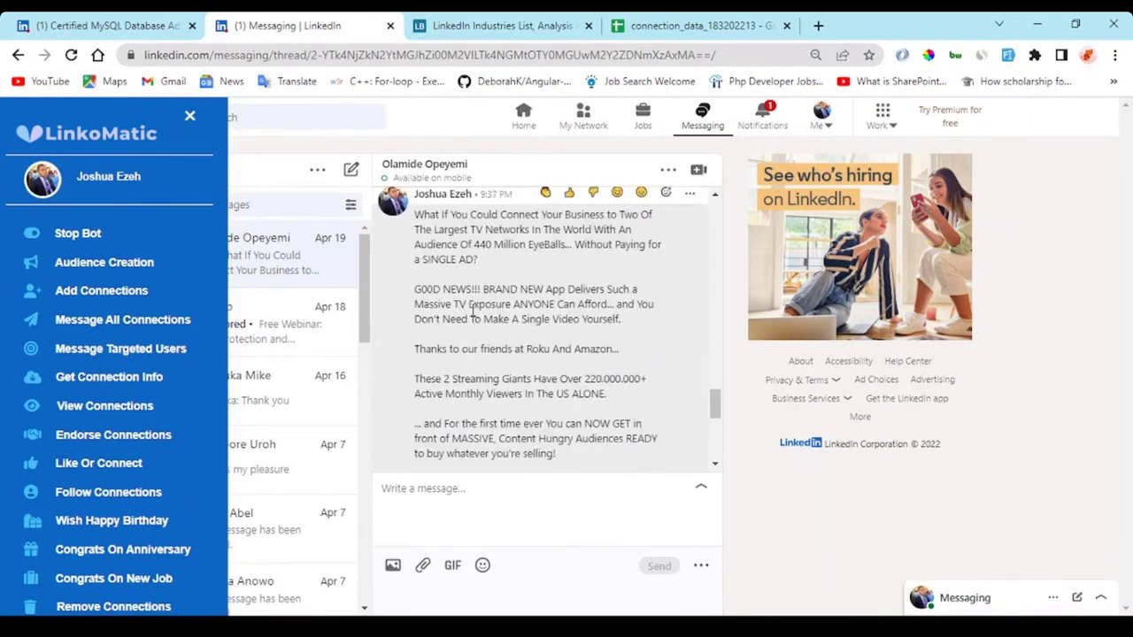
scroll(472, 309, down, 3)
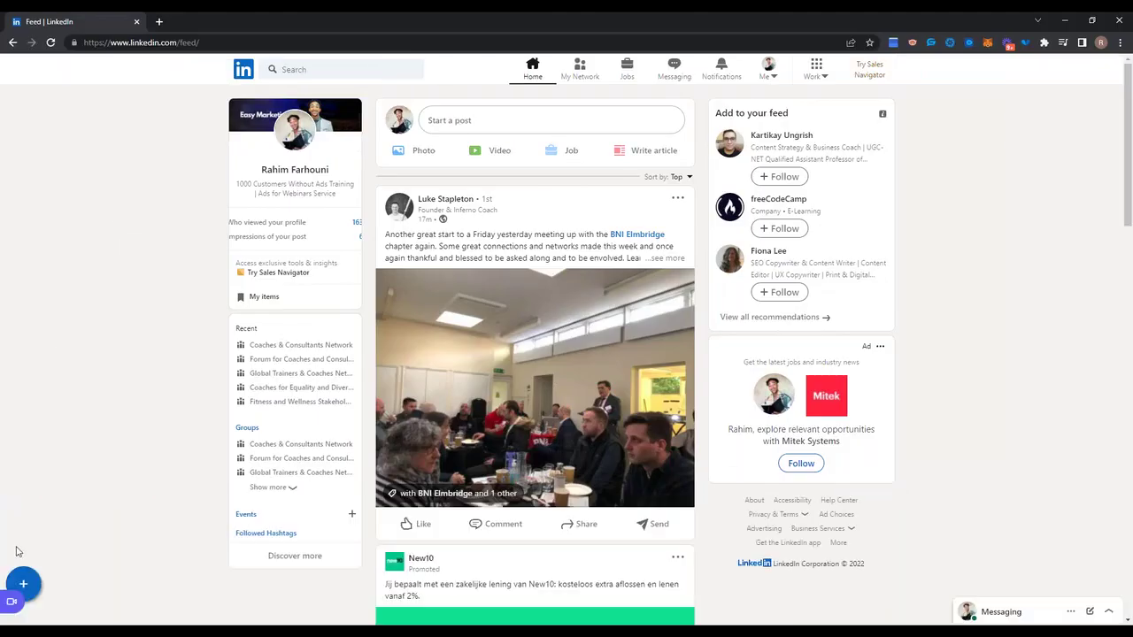
- Open the LinkoMatic sidebar on the LinkedIn feed
click(16, 584)
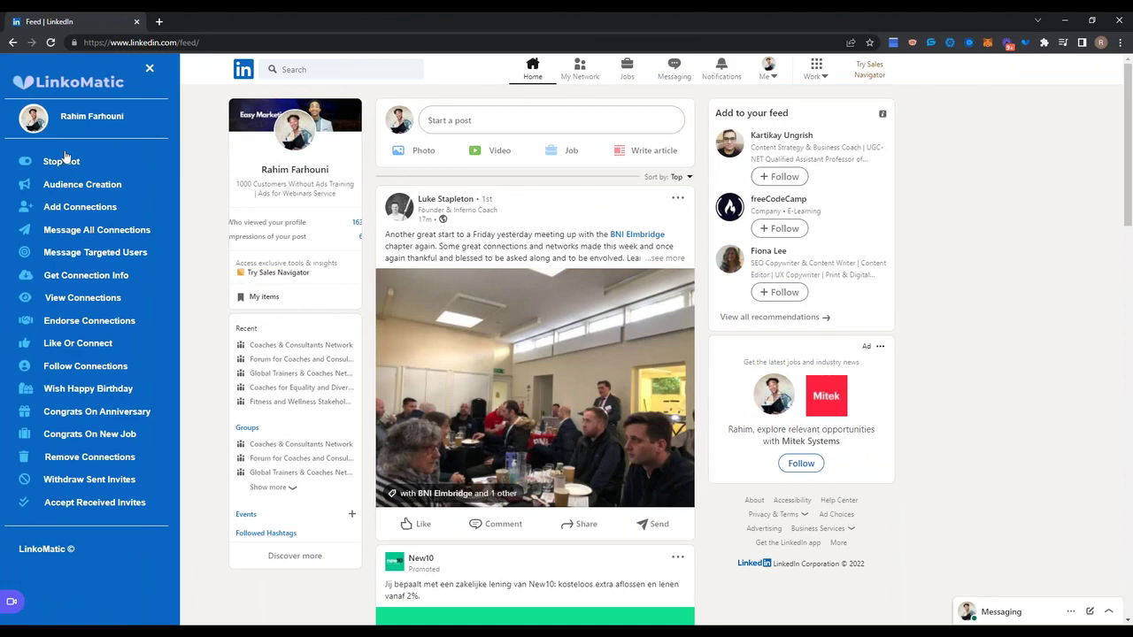